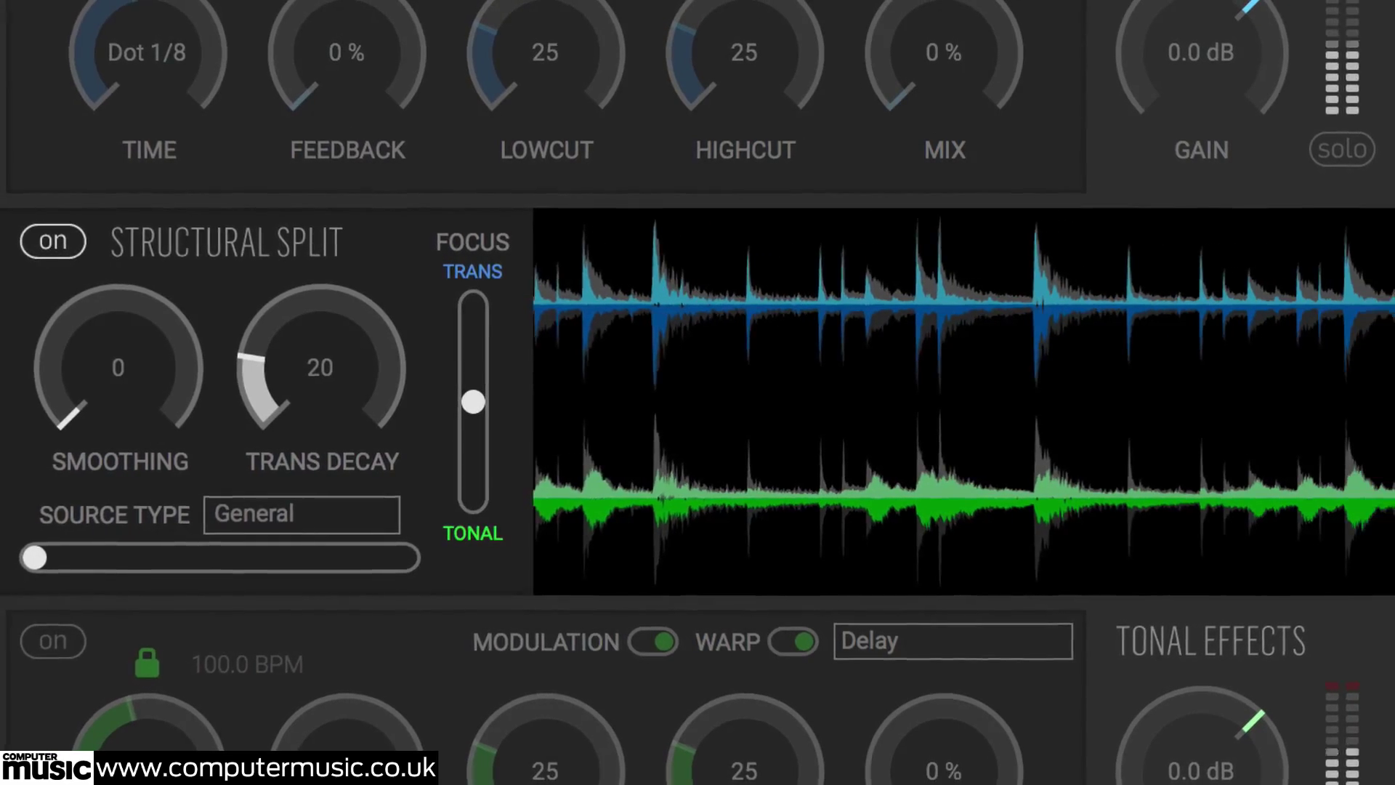
# Set the Structural Split's source type to Electronic Beat.
pyautogui.click(306, 513)
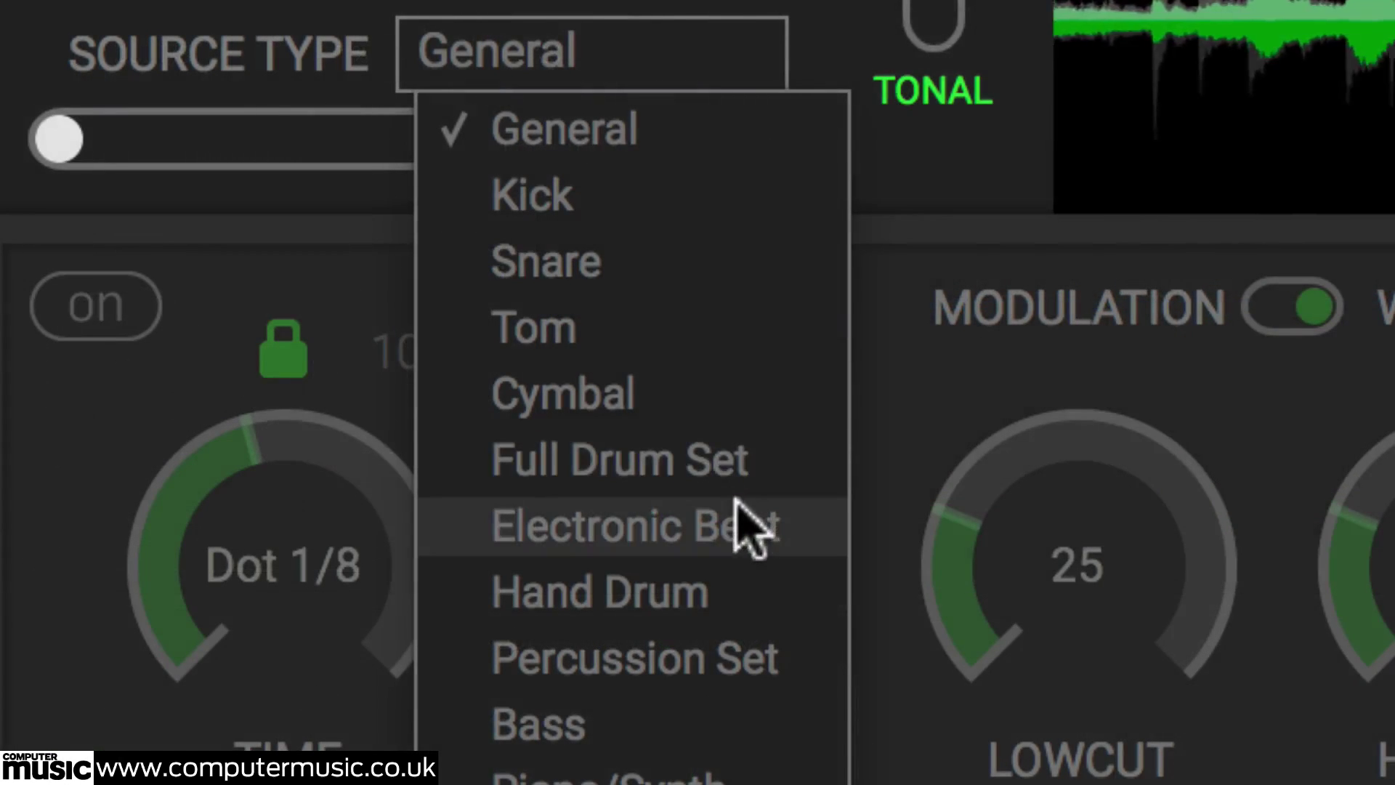
pyautogui.click(763, 538)
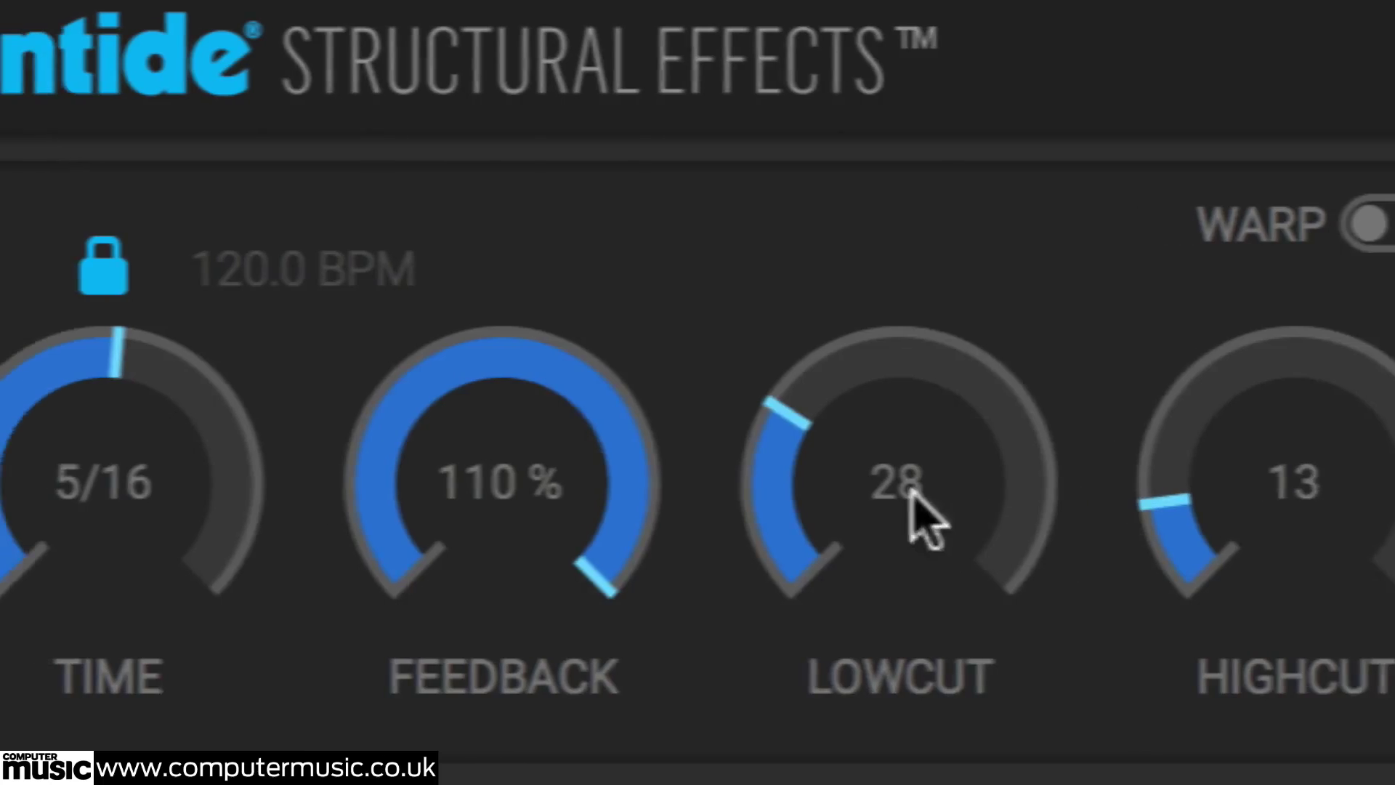
# Switch the tonal effect from Delay to Tremolo.
pyautogui.moveTo(922, 513); pyautogui.dragTo(1153, 639)
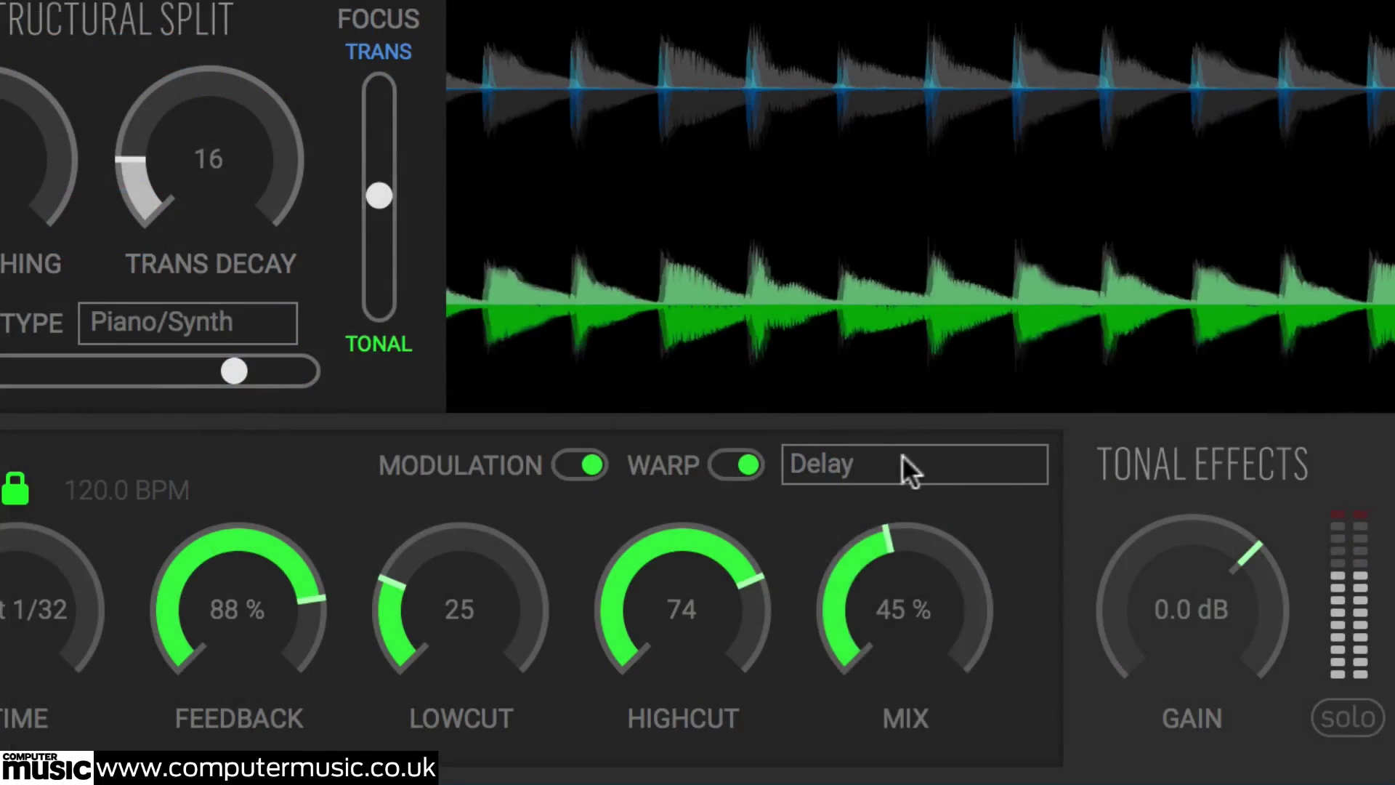
pyautogui.click(901, 465)
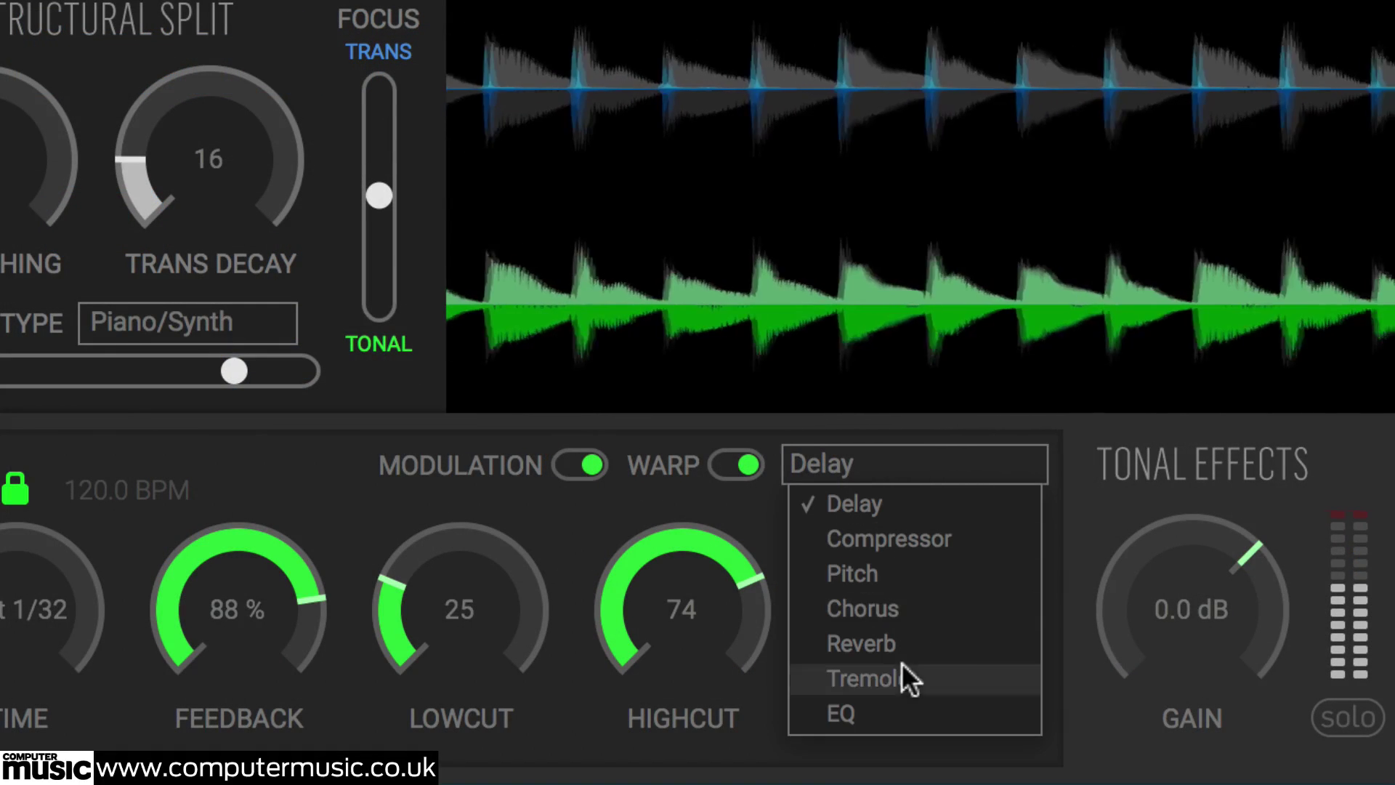
pyautogui.click(902, 678)
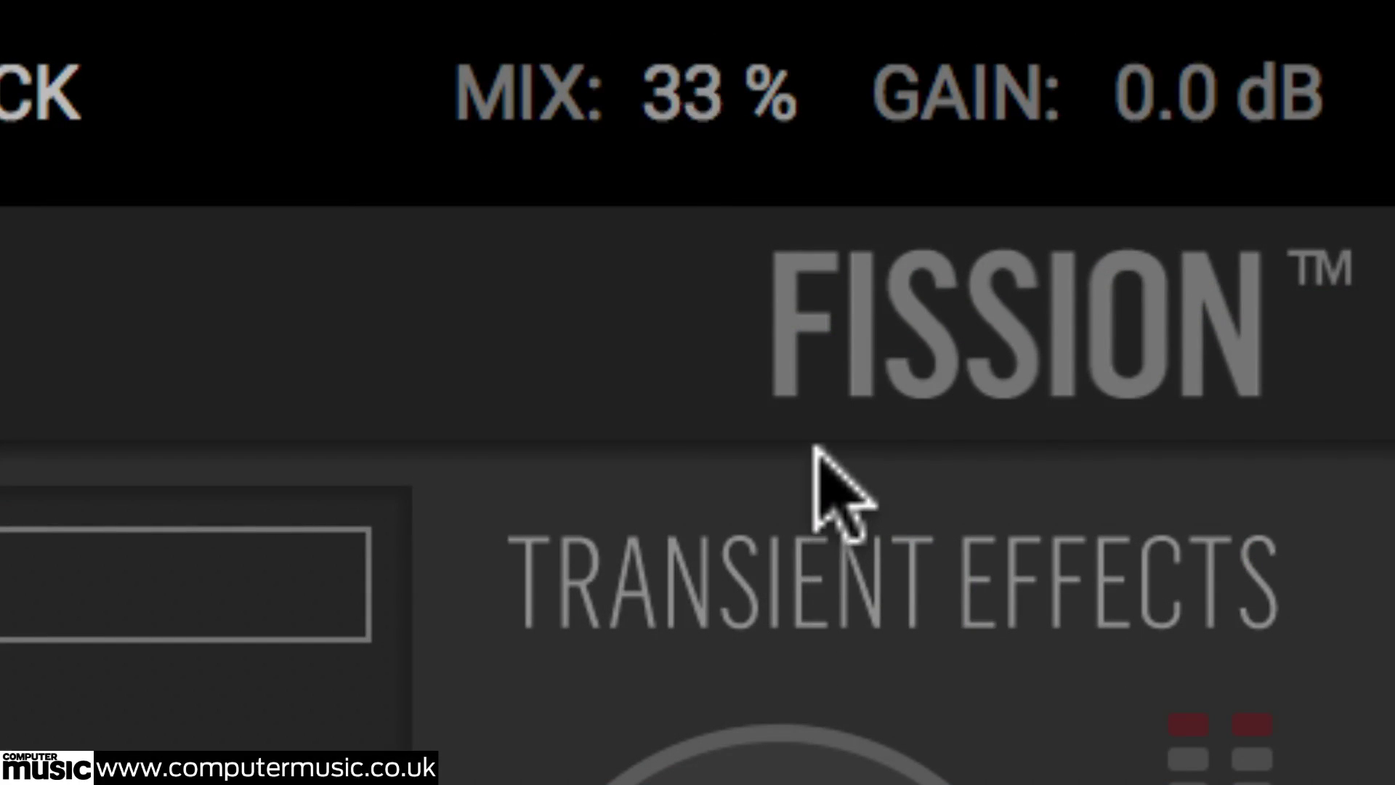
# Turn on the transient Phaser effect and the tonal Pitch effect.
pyautogui.moveTo(814, 447); pyautogui.dragTo(814, 335)
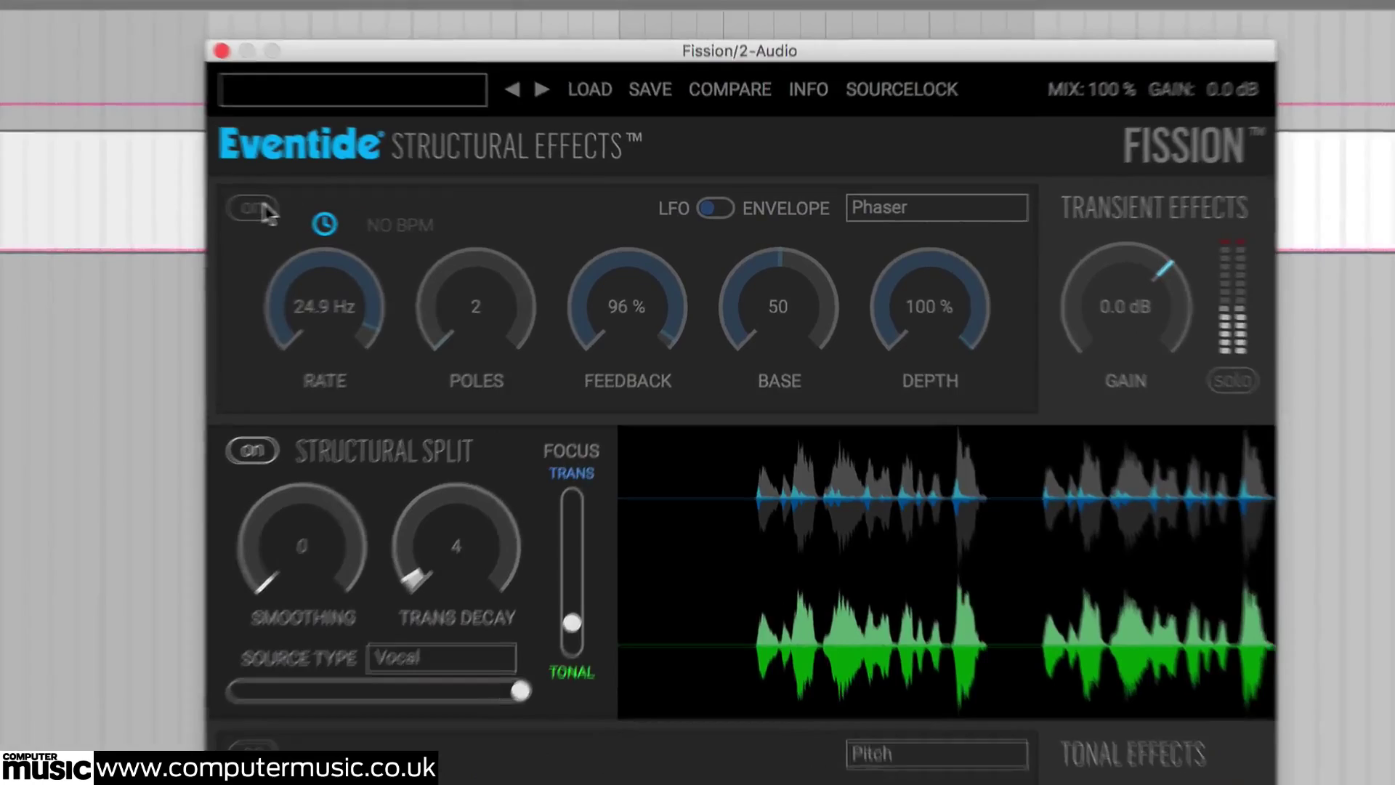
pyautogui.click(409, 210)
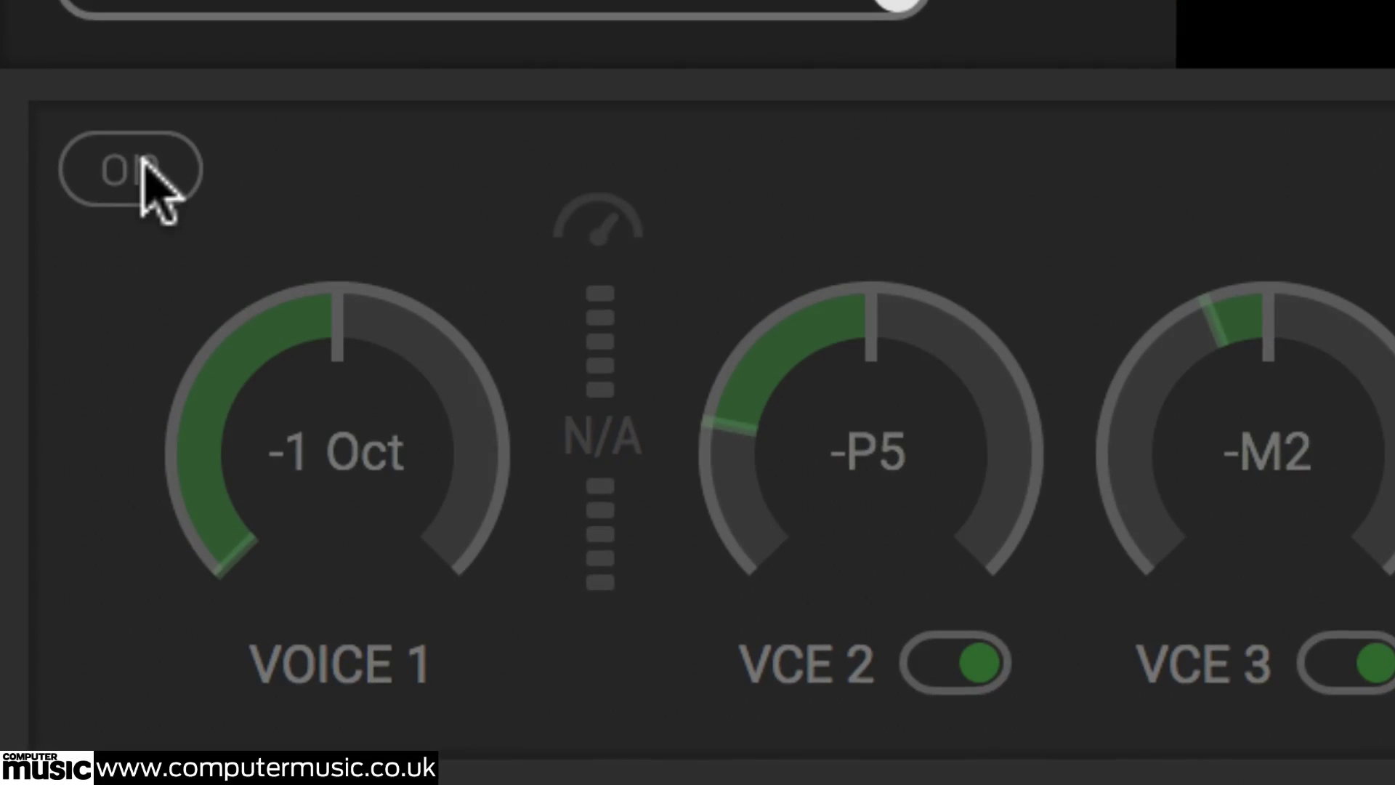
pyautogui.click(144, 164)
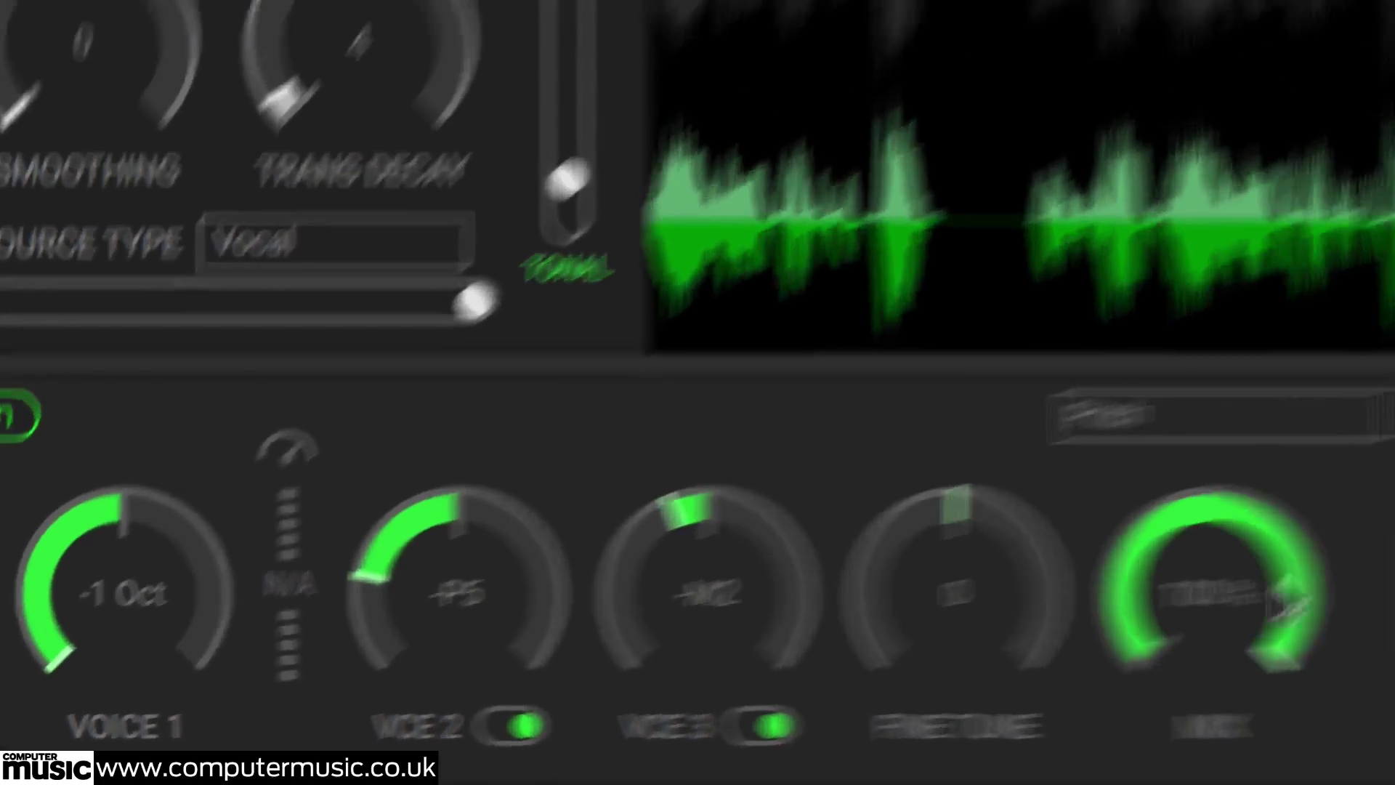
# Load the Tribal preset from the artist preset banks, and reopen the preset list to browse its categories.
pyautogui.click(701, 140)
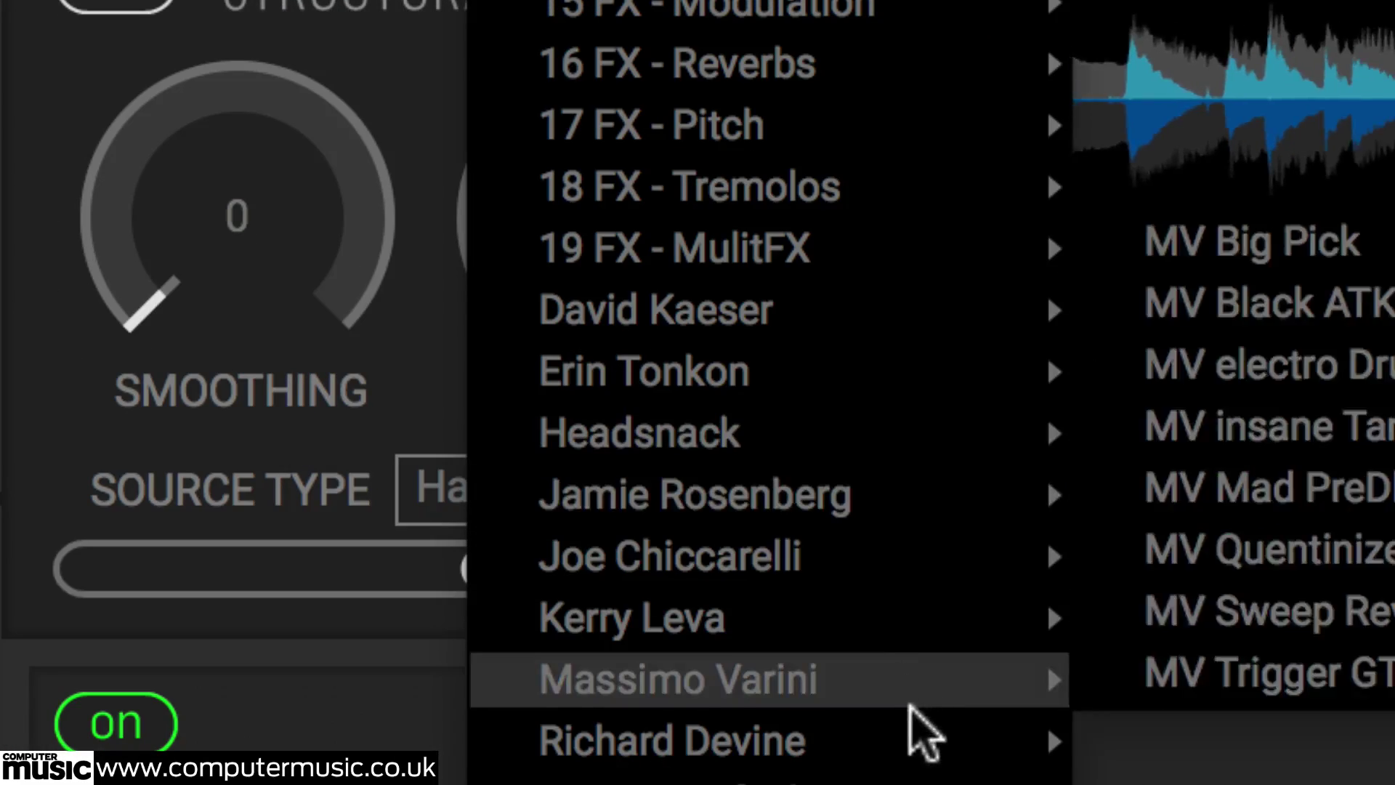
pyautogui.moveTo(981, 741)
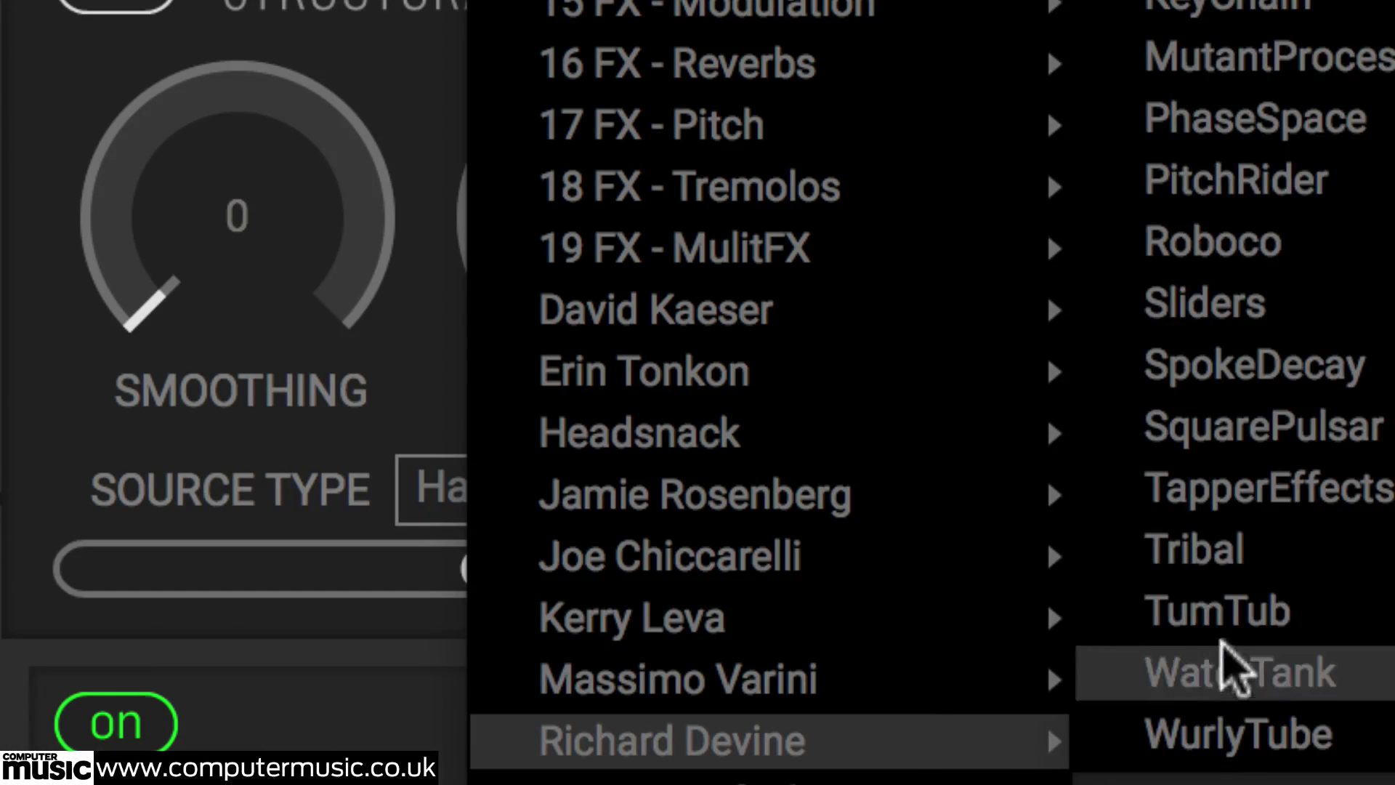
pyautogui.click(1149, 560)
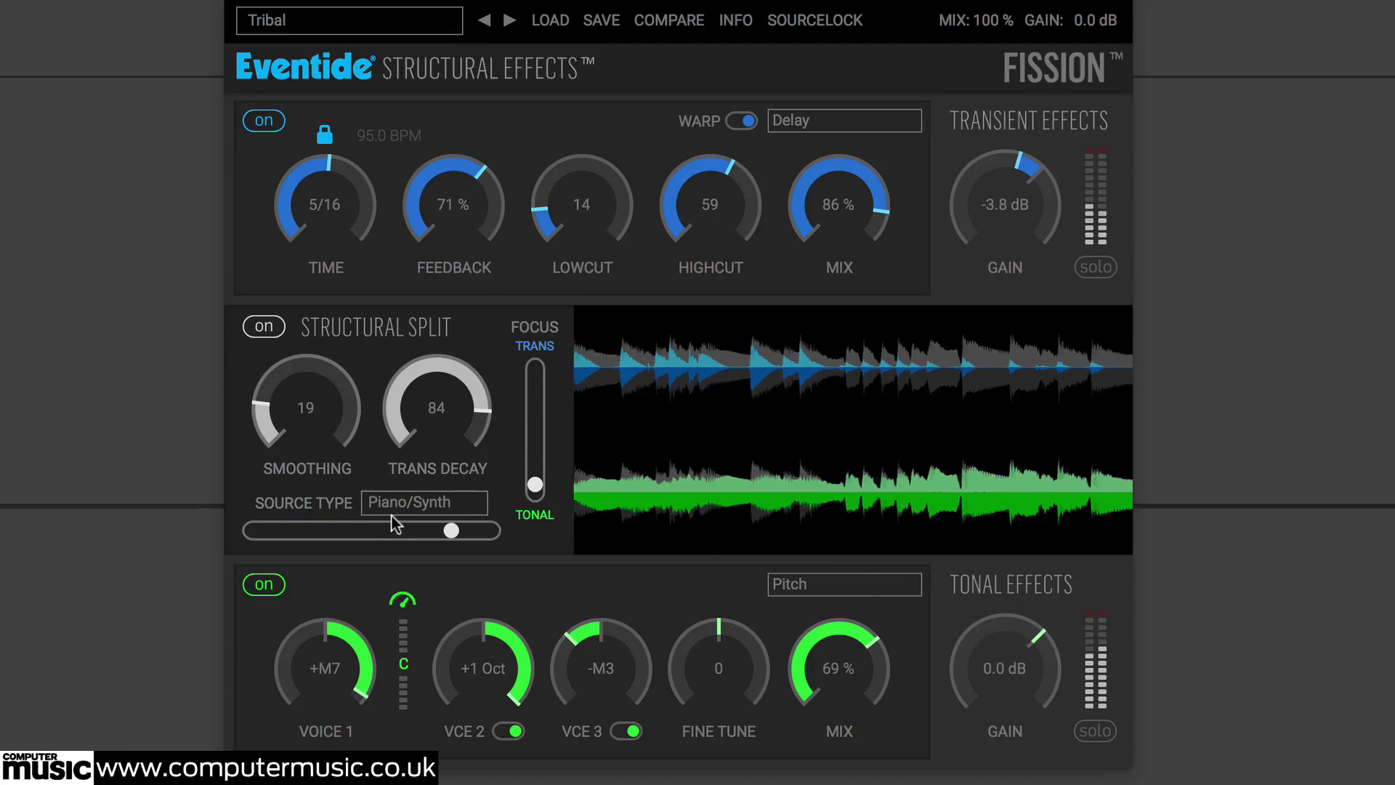
pyautogui.click(351, 20)
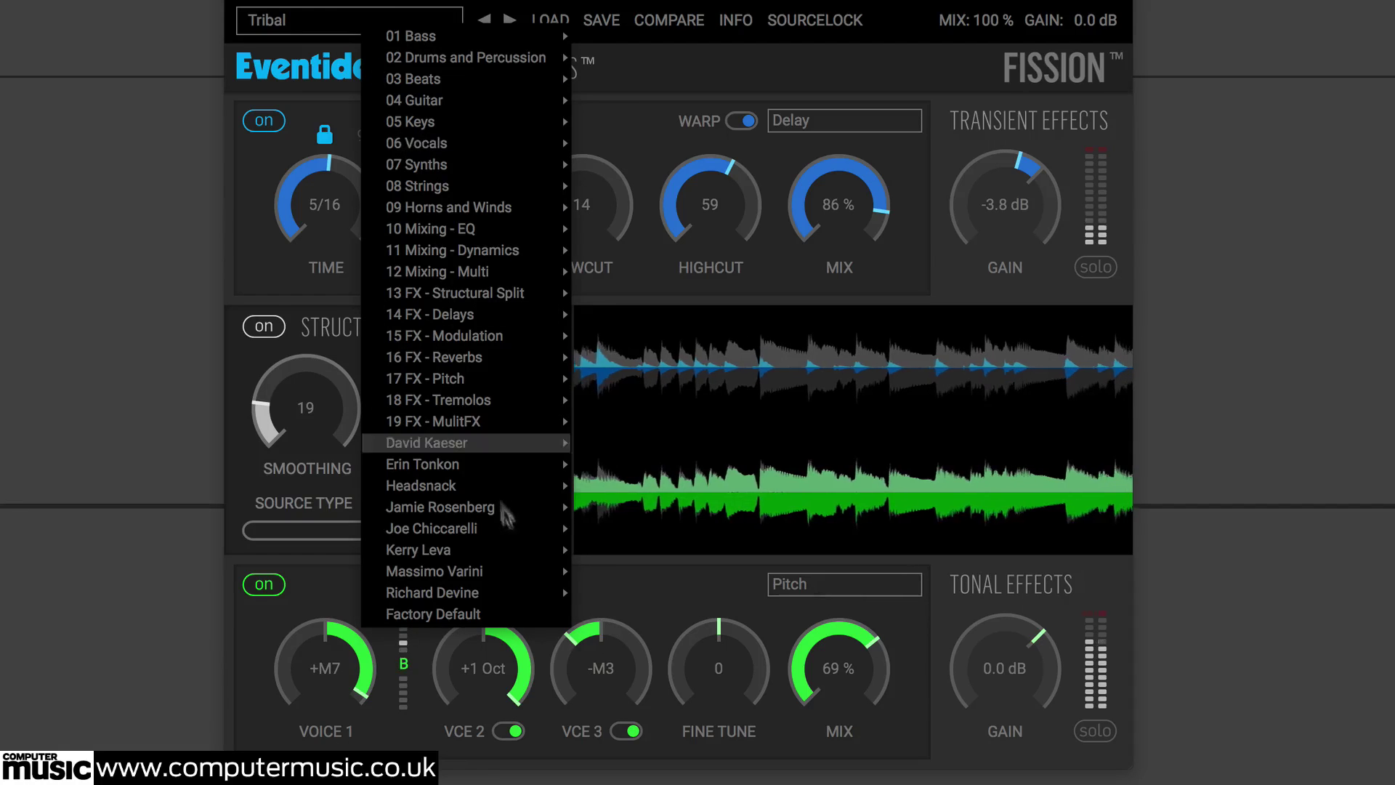
pyautogui.moveTo(514, 590)
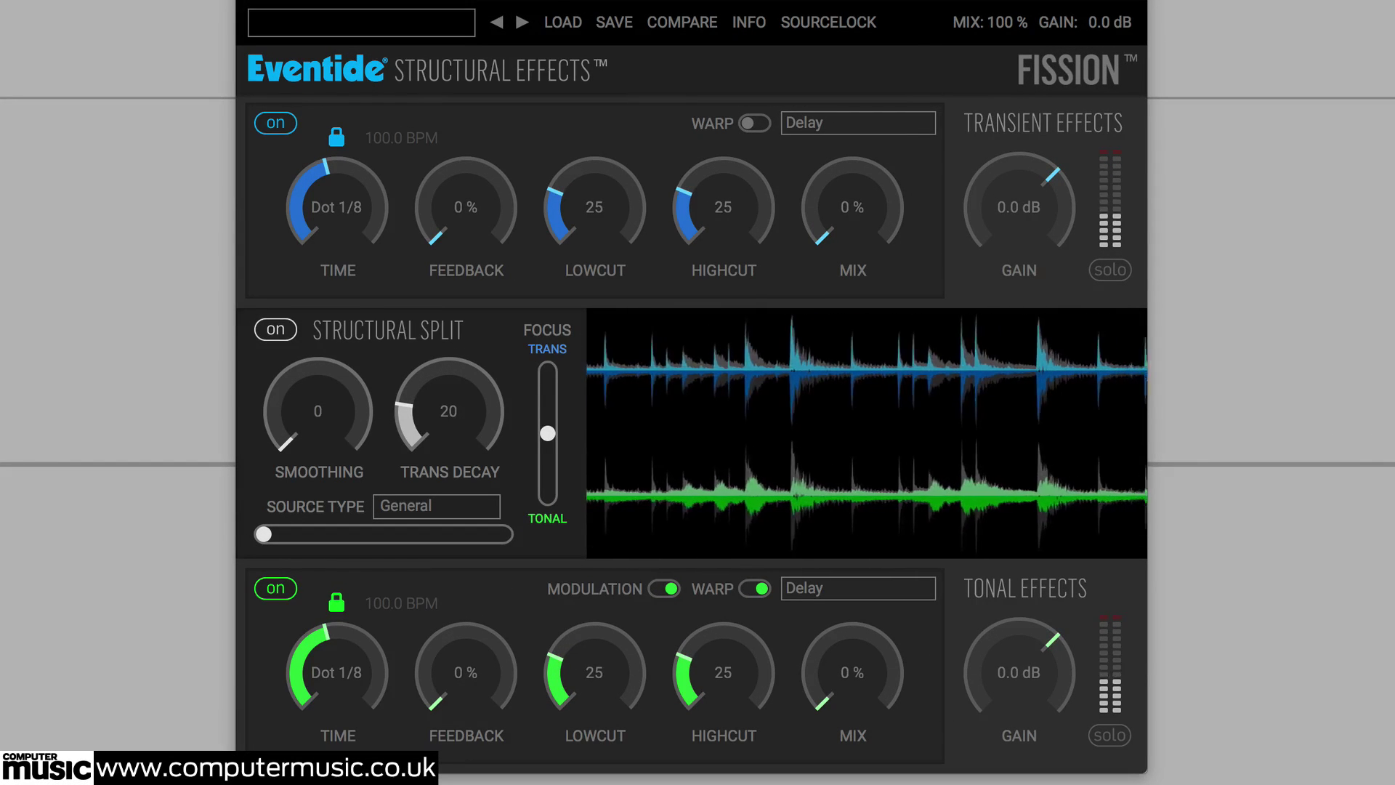
# Audition the transient and tonal signals separately by soloing each in turn, and clear the solo.
pyautogui.click(1112, 271)
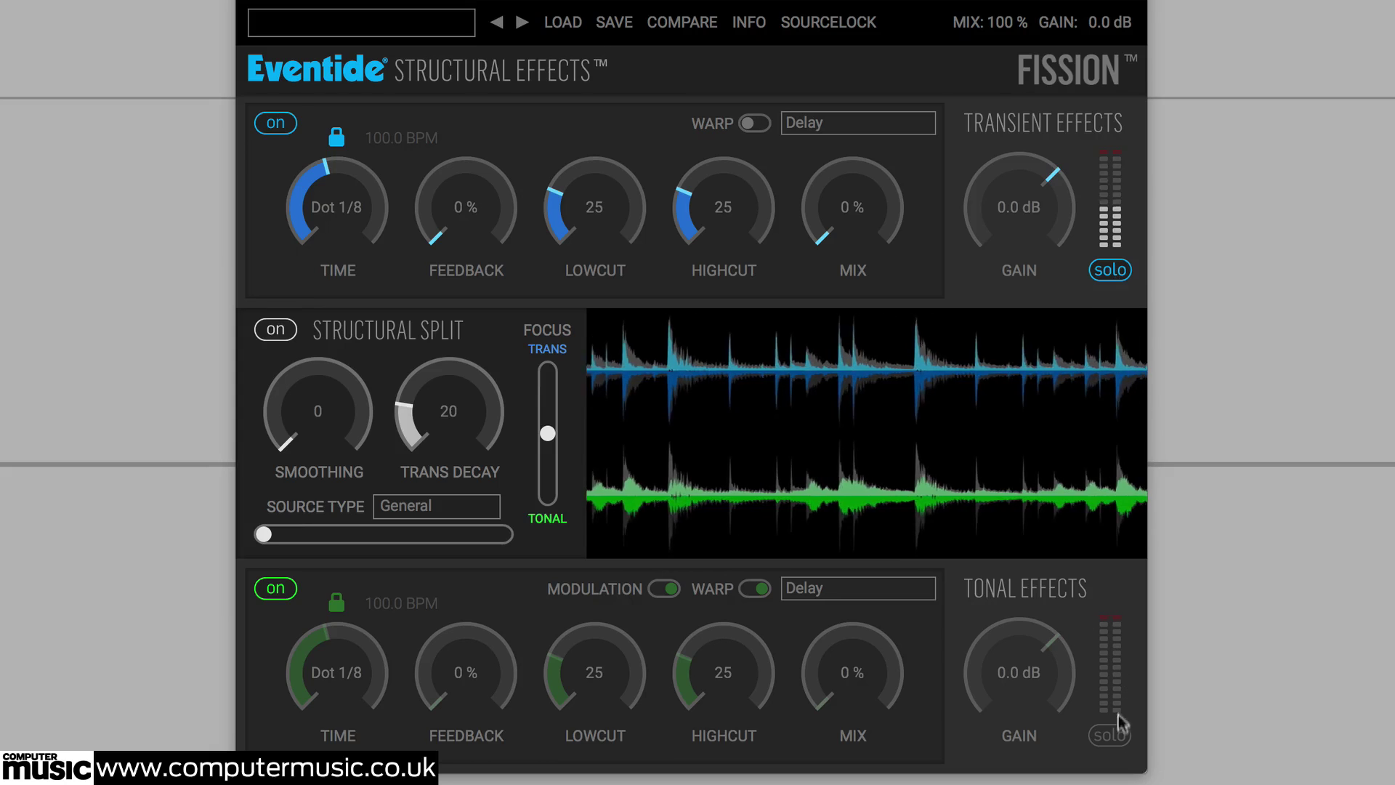
pyautogui.click(1120, 735)
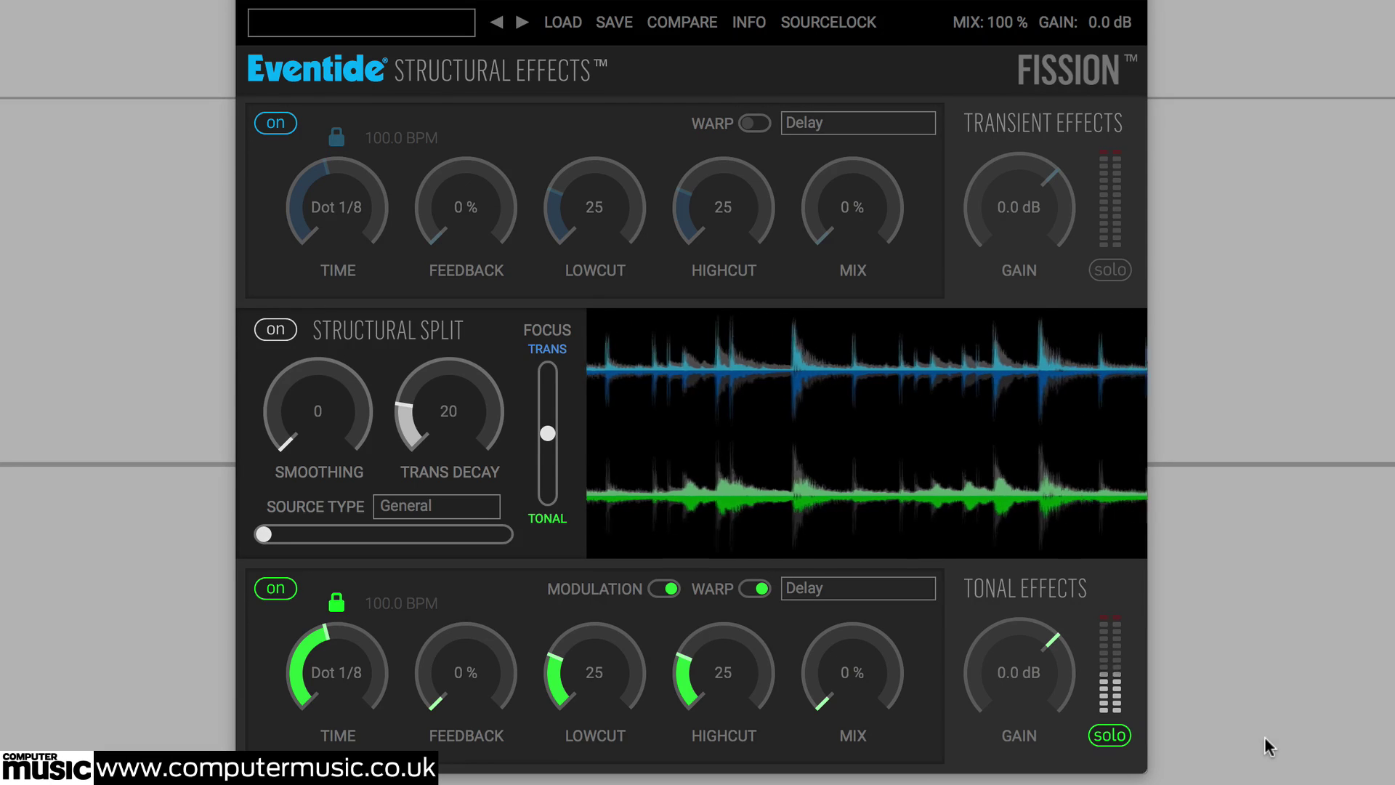
pyautogui.click(1118, 736)
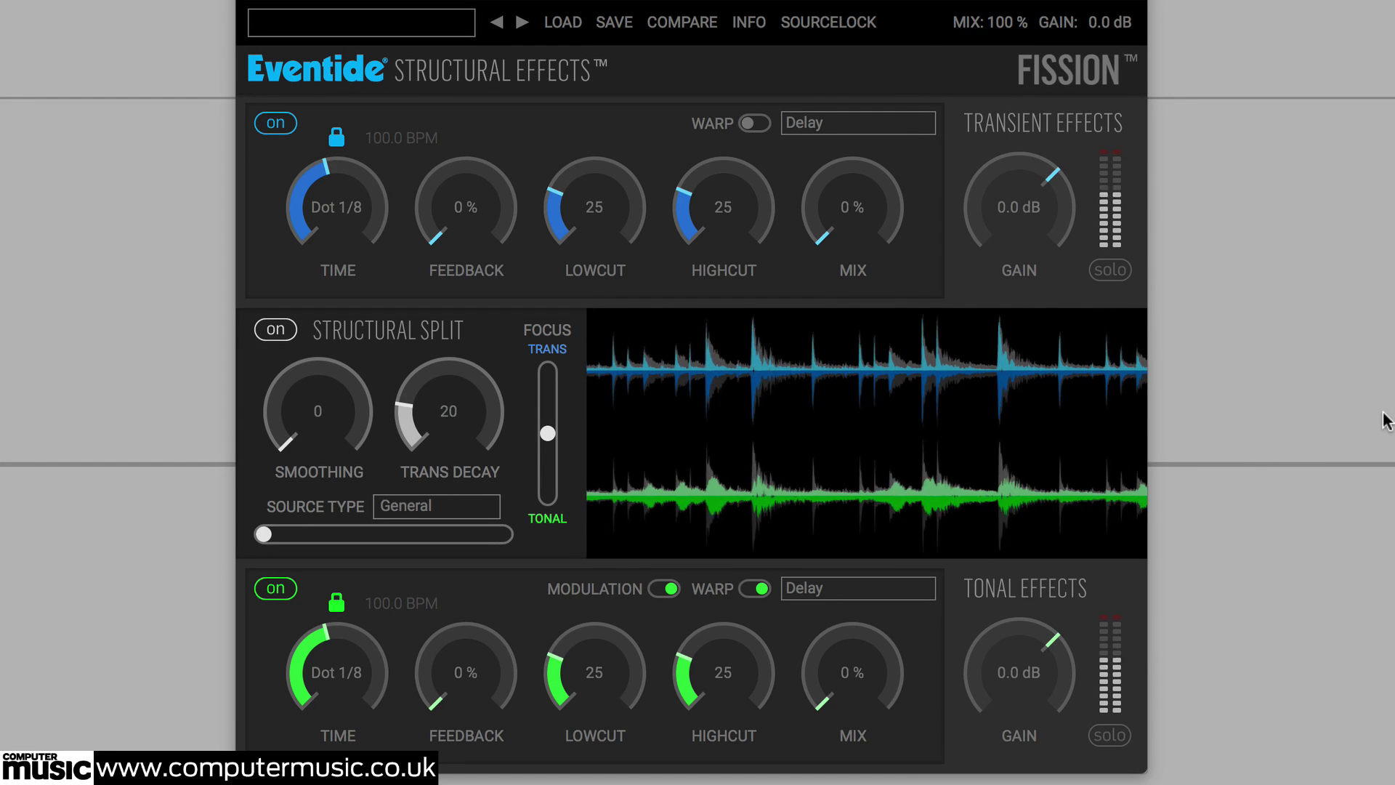
# Switch off both the transient and tonal effects, and toggle the plugin's bypass to compare the sound.
pyautogui.click(277, 589)
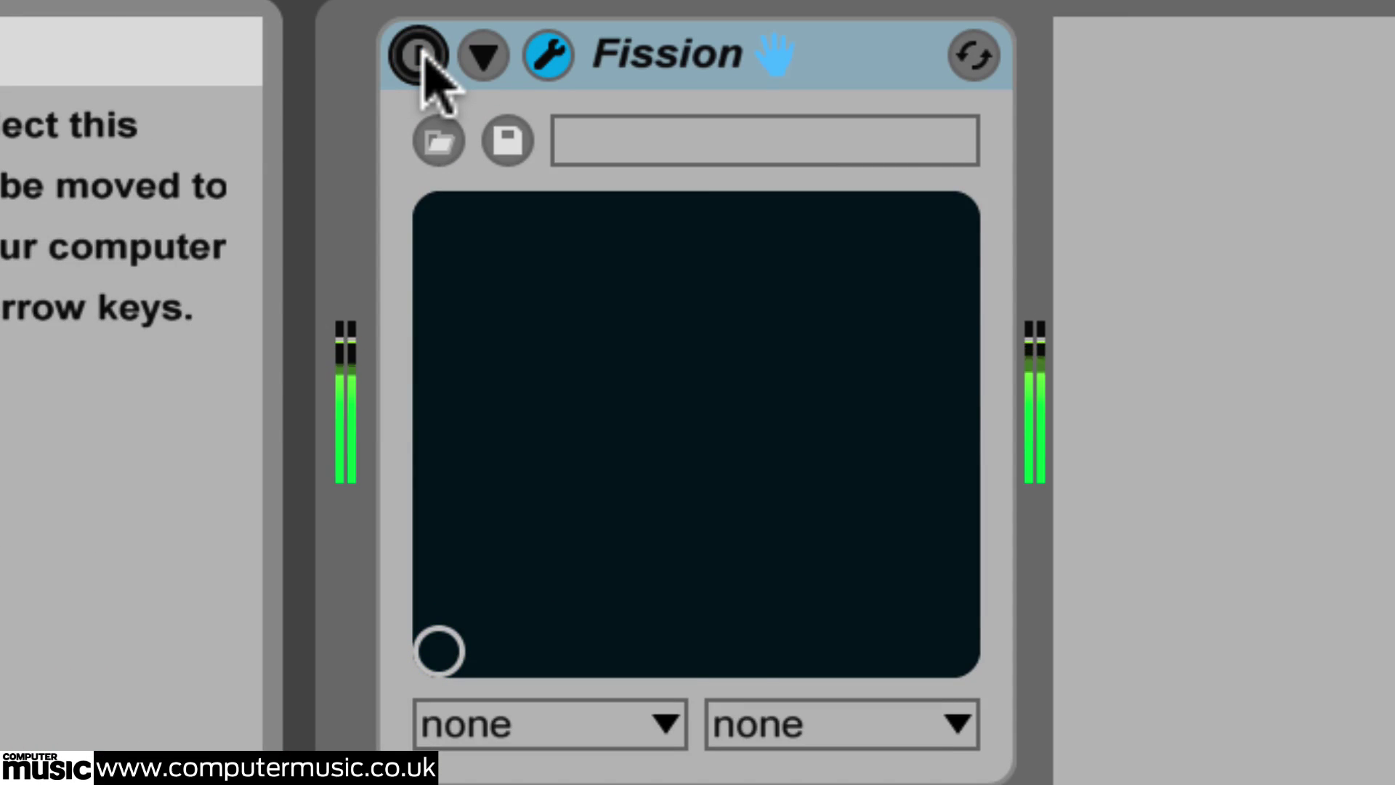
pyautogui.click(418, 55)
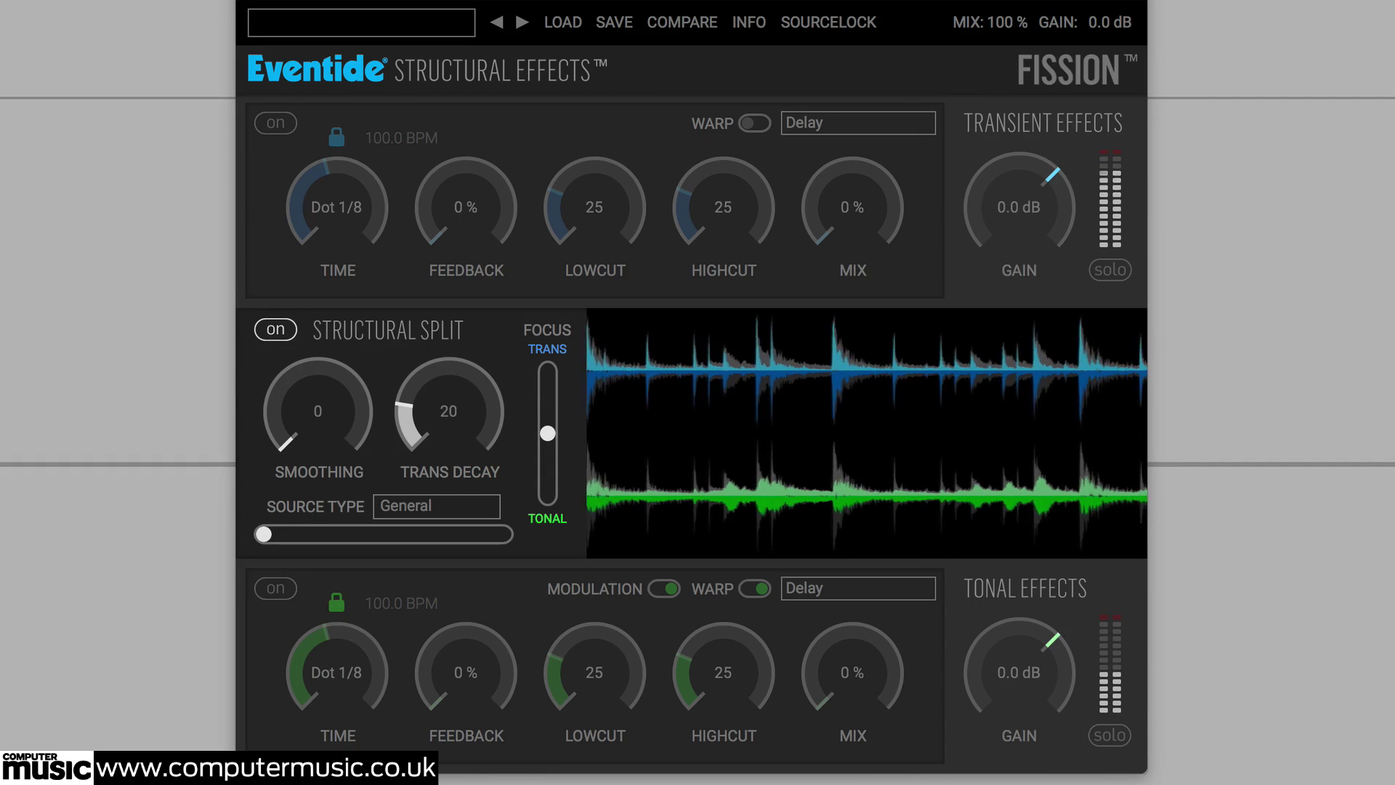
# Compare the split signals by soloing the transient and tonal channels alternately, leaving the transient channel soloed.
pyautogui.click(1122, 269)
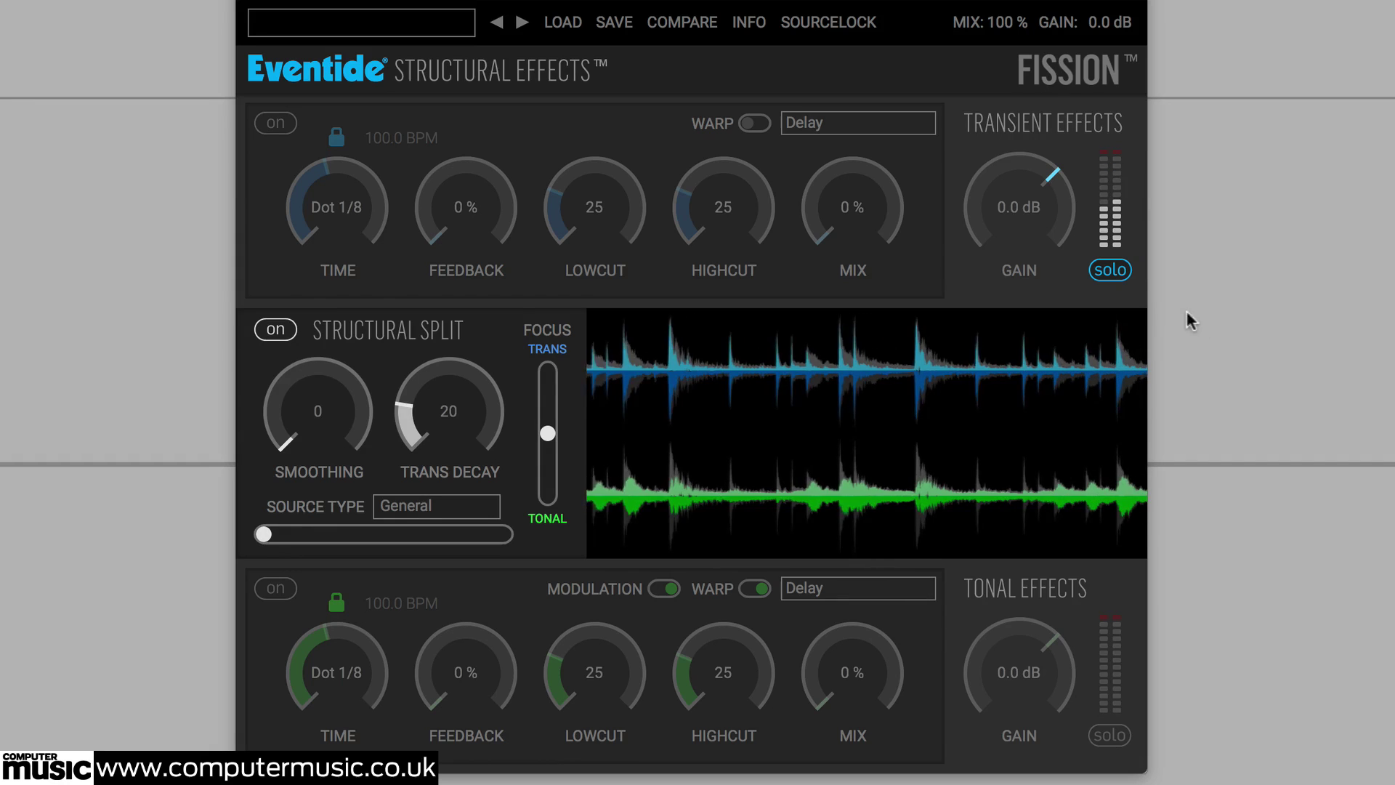
pyautogui.click(1109, 735)
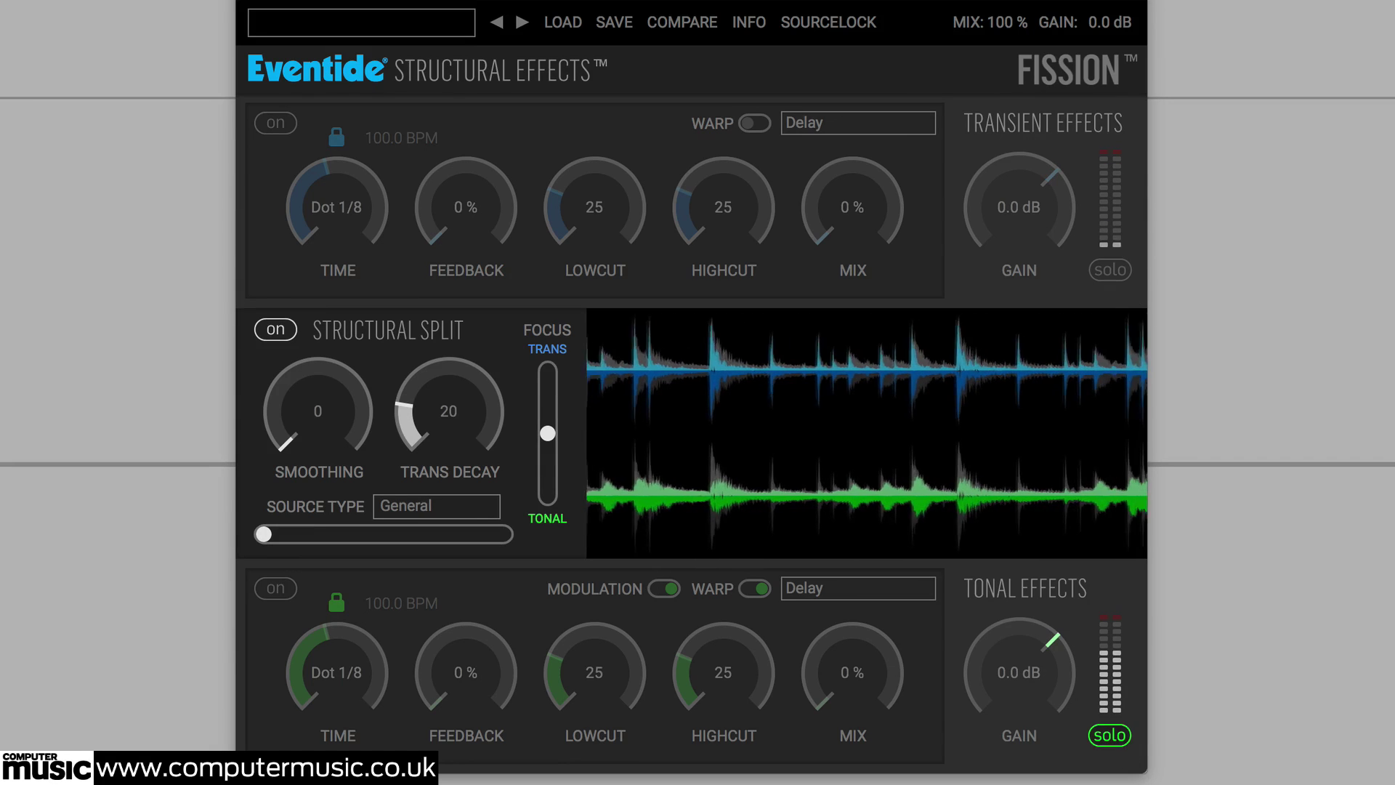
pyautogui.click(1123, 272)
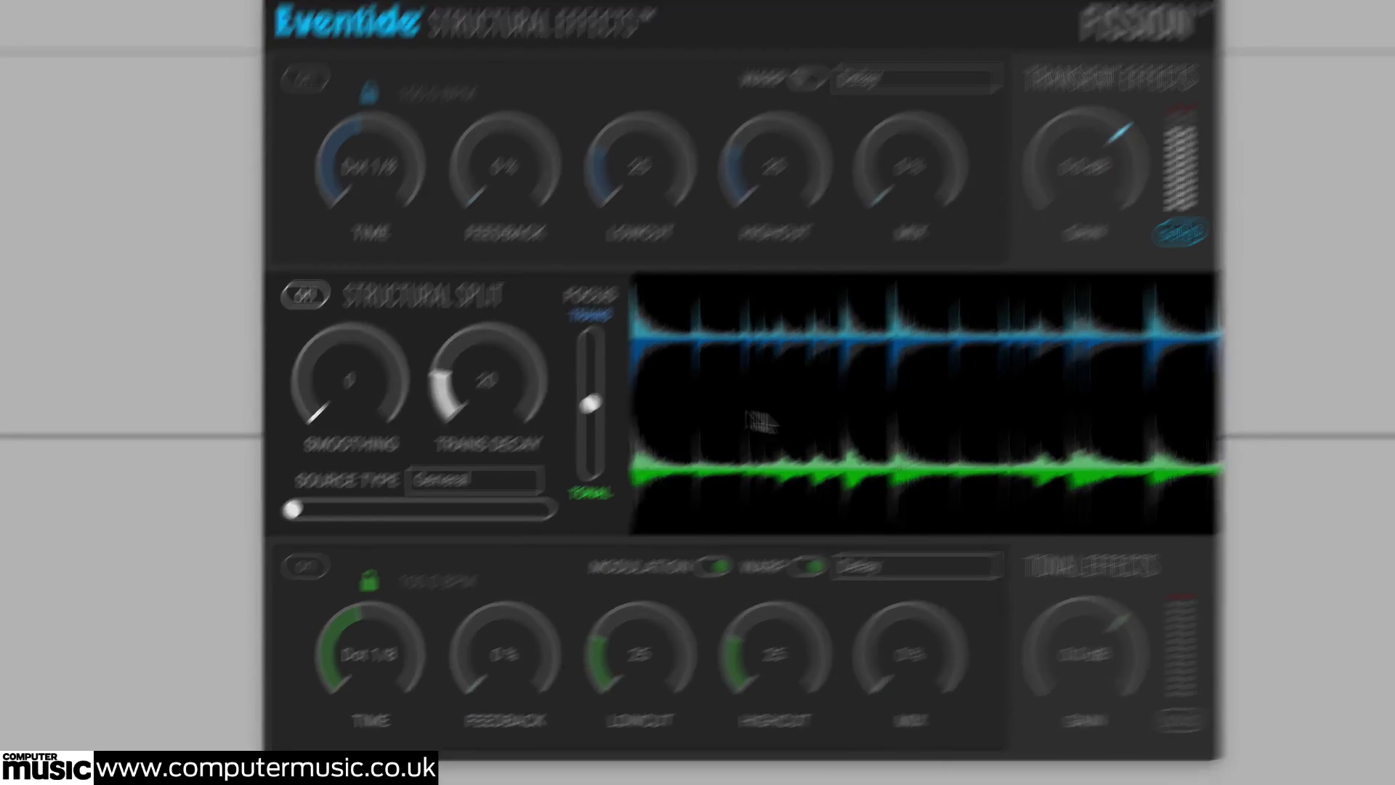
# Choose Electronic Beat as the source type for the soloed drum loop.
pyautogui.click(476, 482)
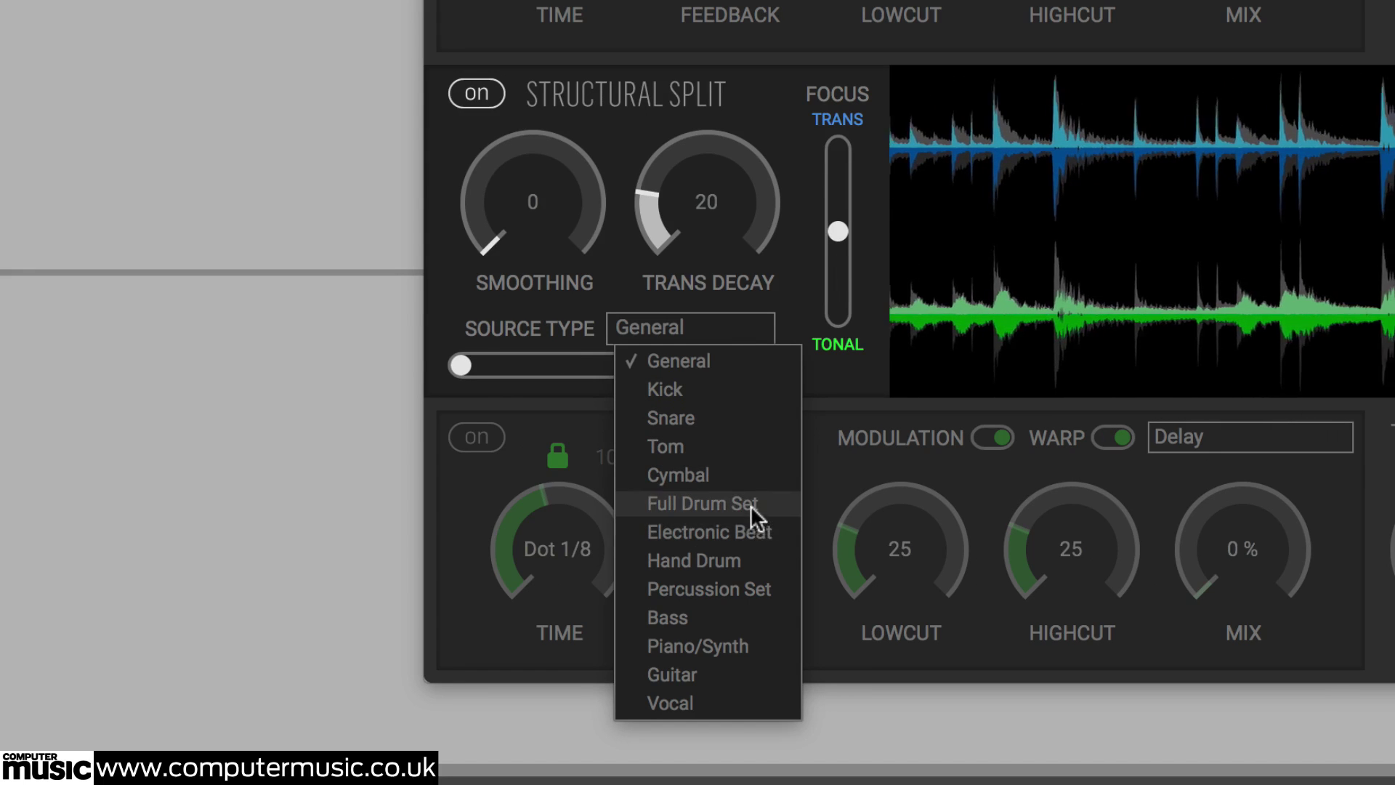
pyautogui.click(758, 534)
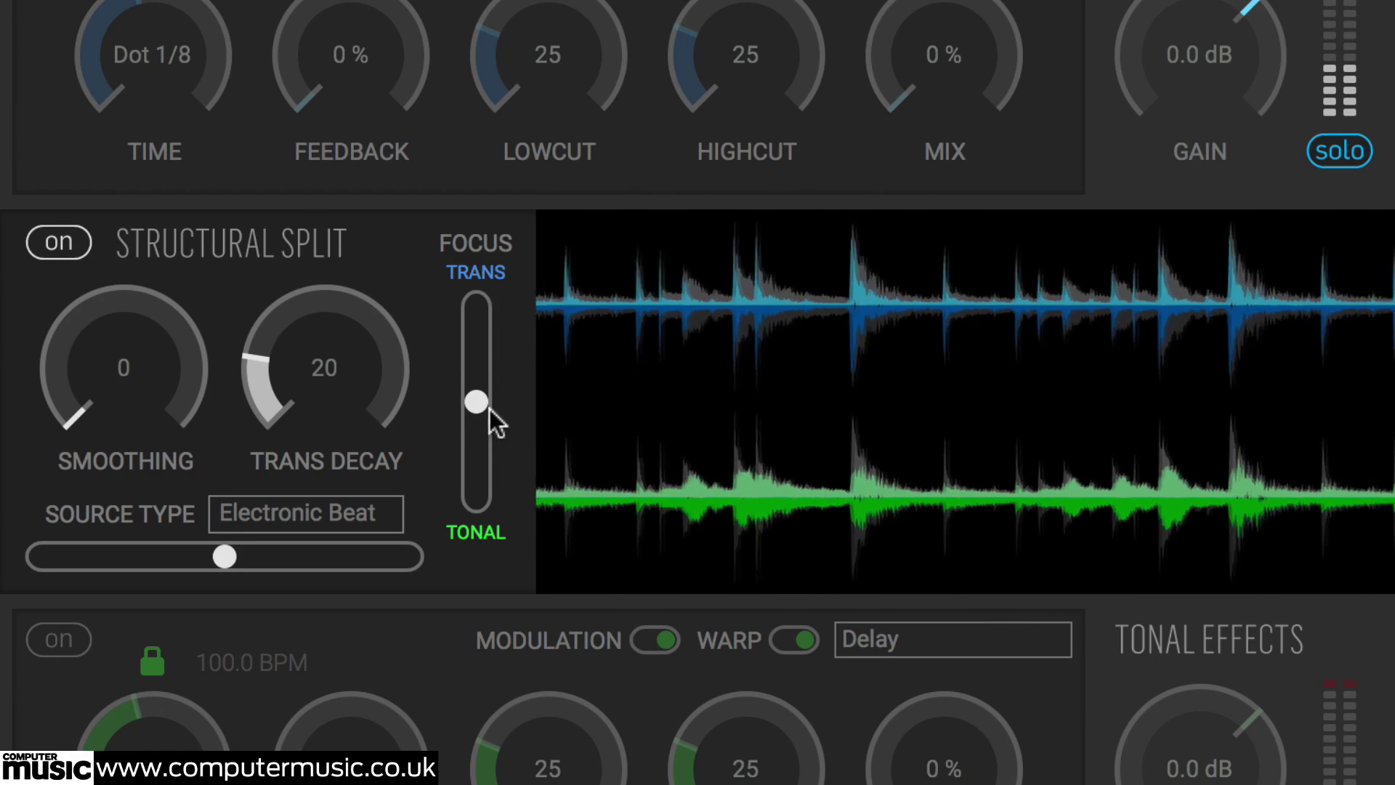
# Try the Focus fully toward Trans and far toward Tonal, soloing the tonal and transient channels to compare them.
pyautogui.moveTo(491, 388); pyautogui.dragTo(507, 303)
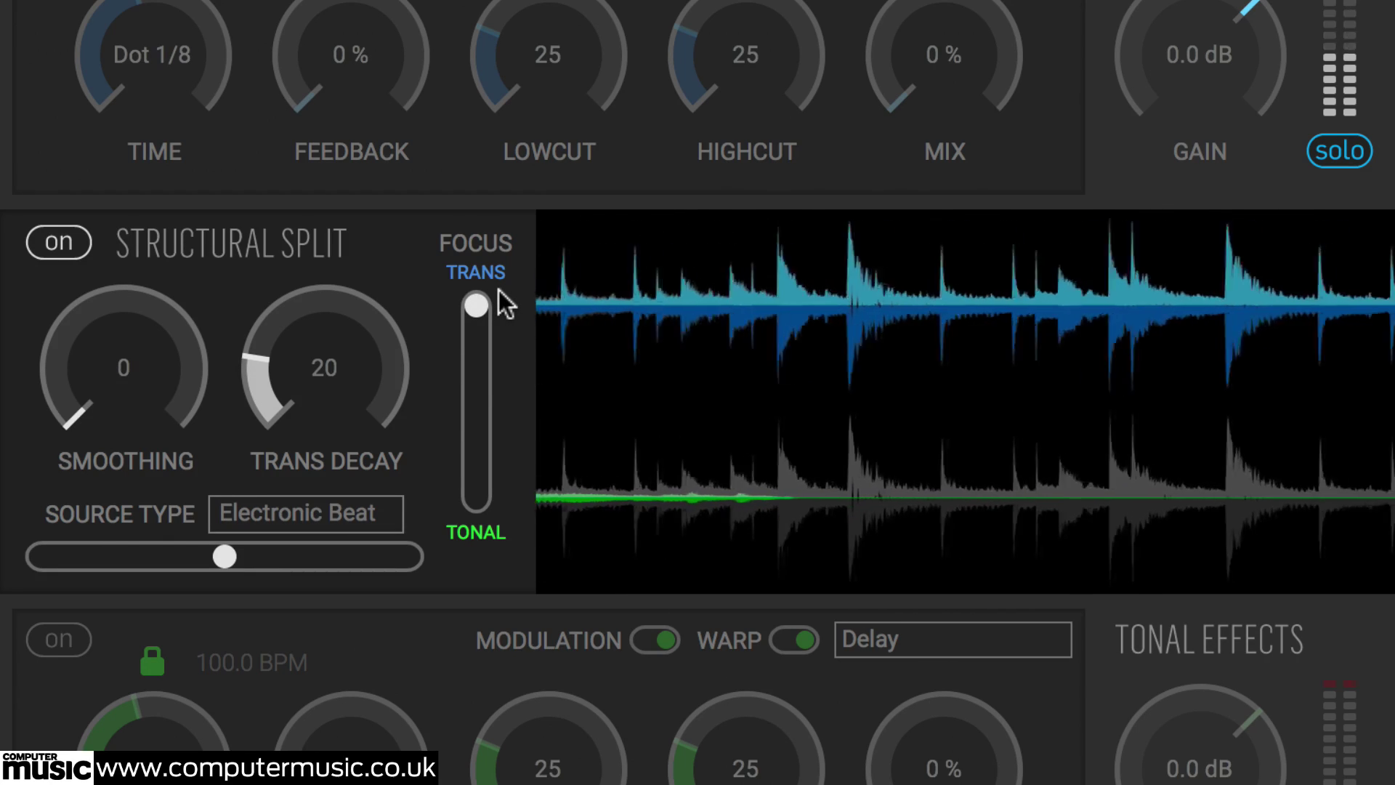
pyautogui.moveTo(499, 290); pyautogui.dragTo(540, 489)
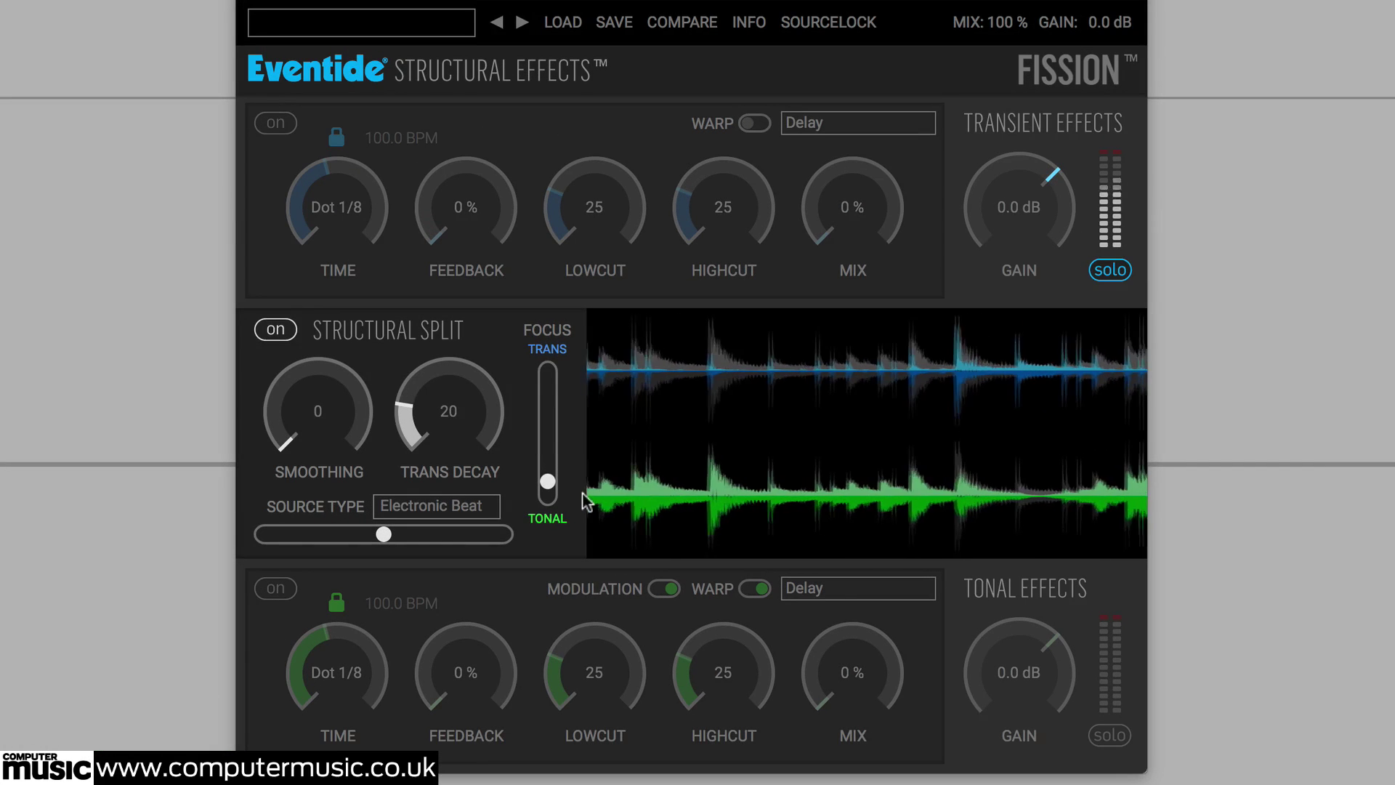
pyautogui.click(1137, 751)
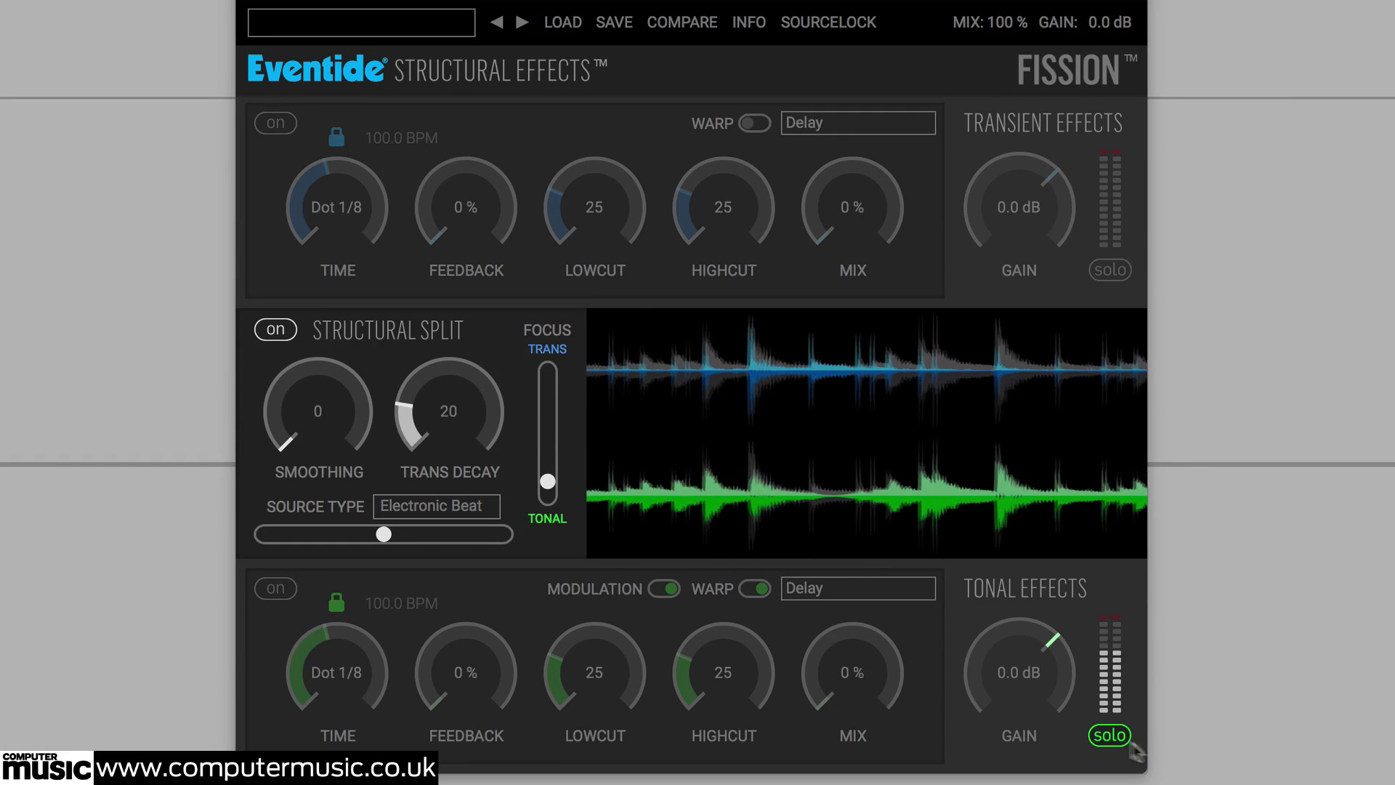
pyautogui.click(1122, 273)
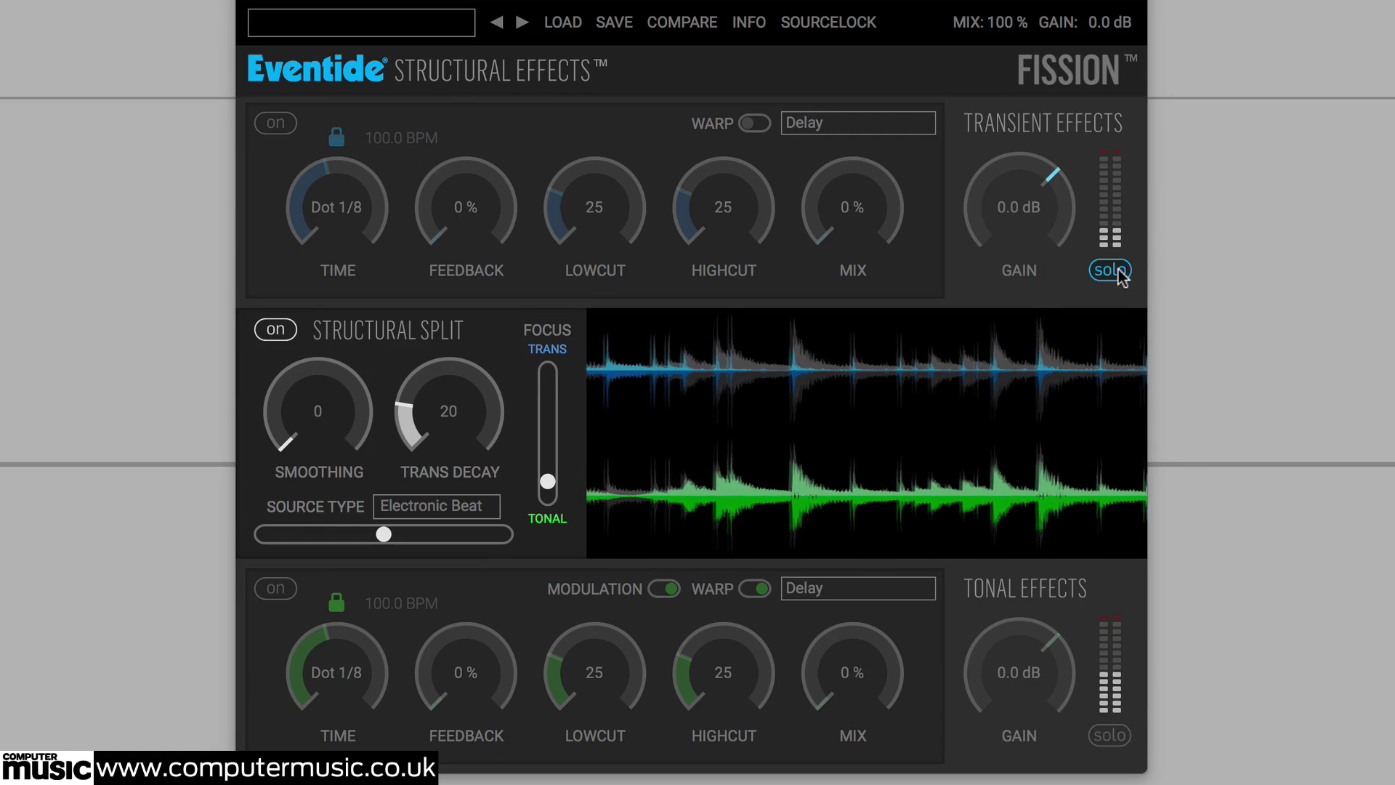
# Fine-tune the Focus to about three-quarters of the way toward Tonal, checking the tonal channel and leaving the transient channel soloed.
pyautogui.moveTo(555, 486); pyautogui.dragTo(569, 460)
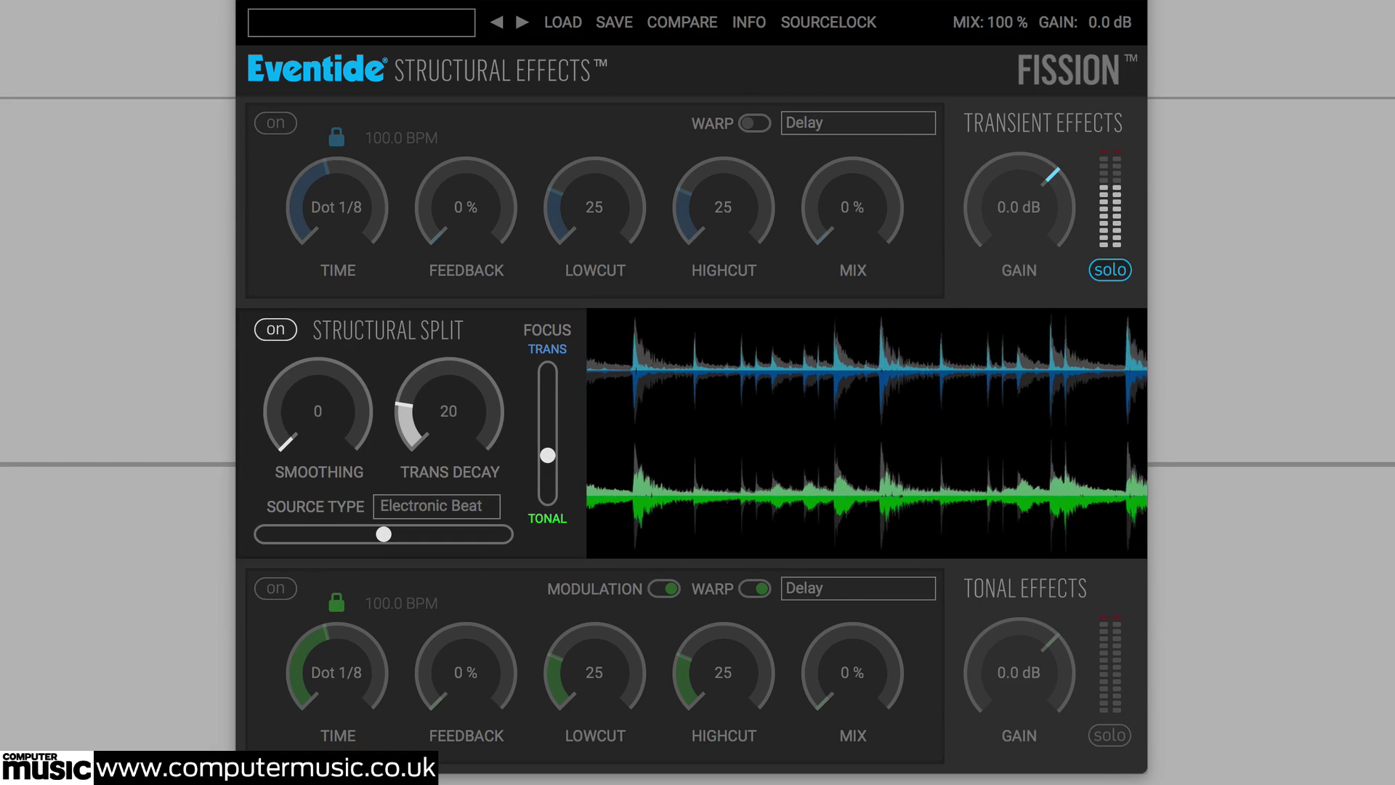
pyautogui.click(1110, 735)
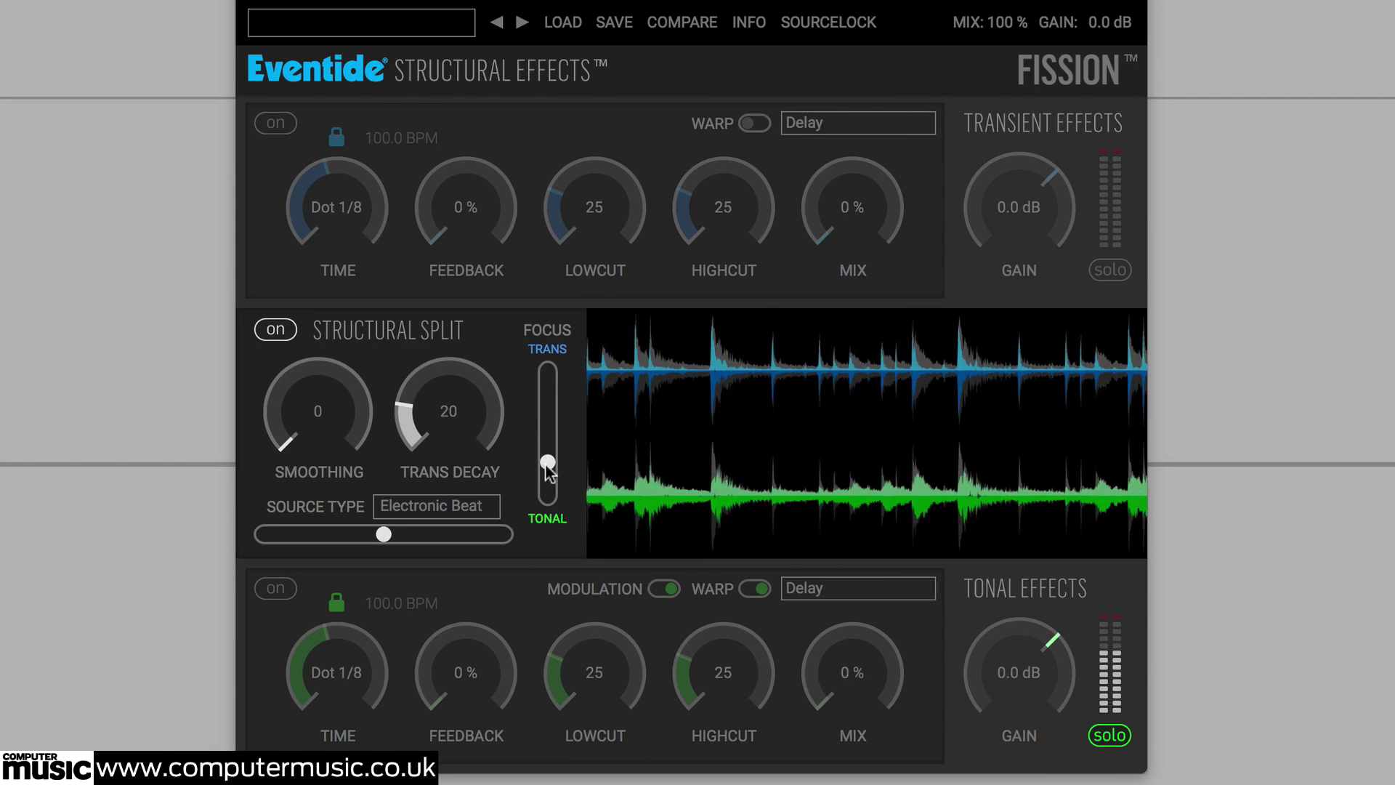
pyautogui.moveTo(548, 457); pyautogui.dragTo(548, 473)
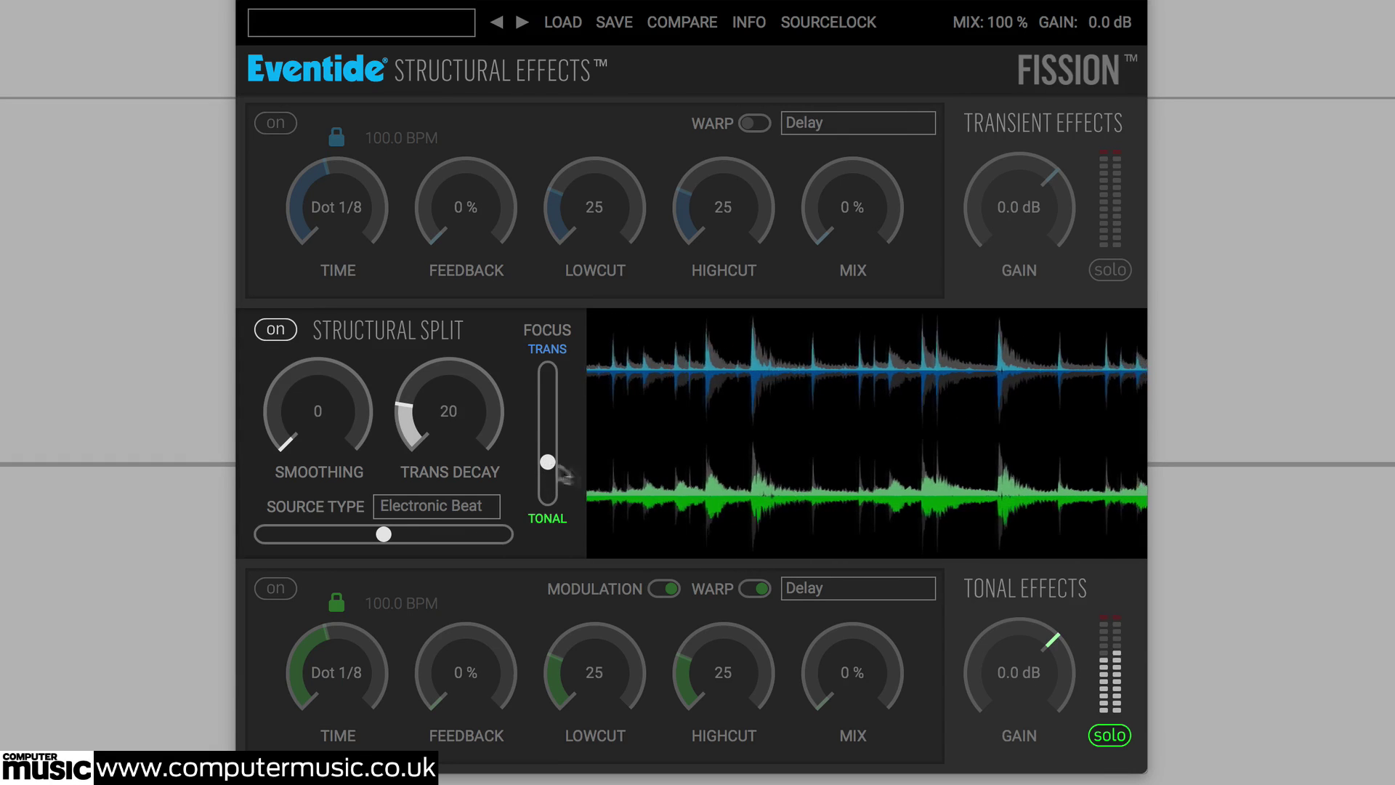
pyautogui.click(1110, 270)
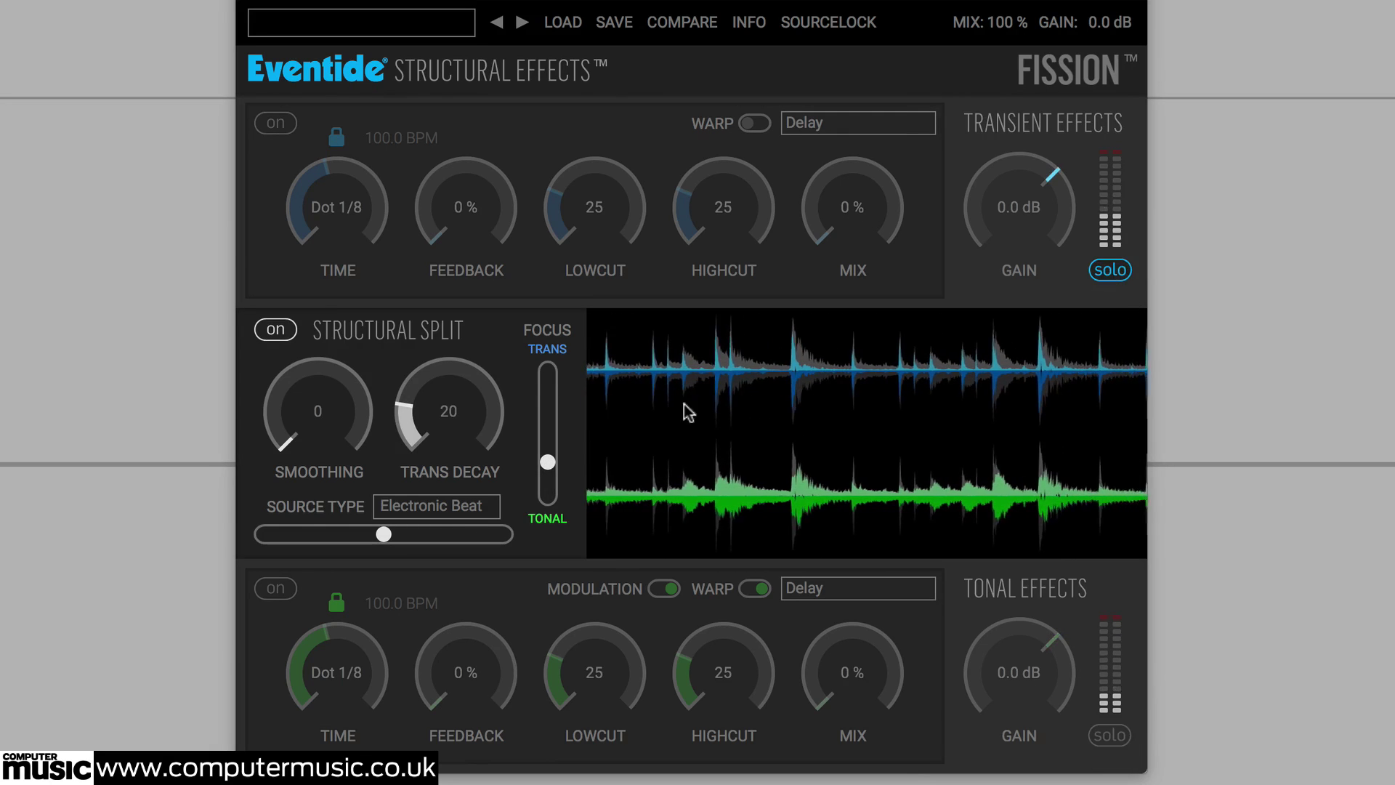
pyautogui.moveTo(548, 462); pyautogui.dragTo(548, 466)
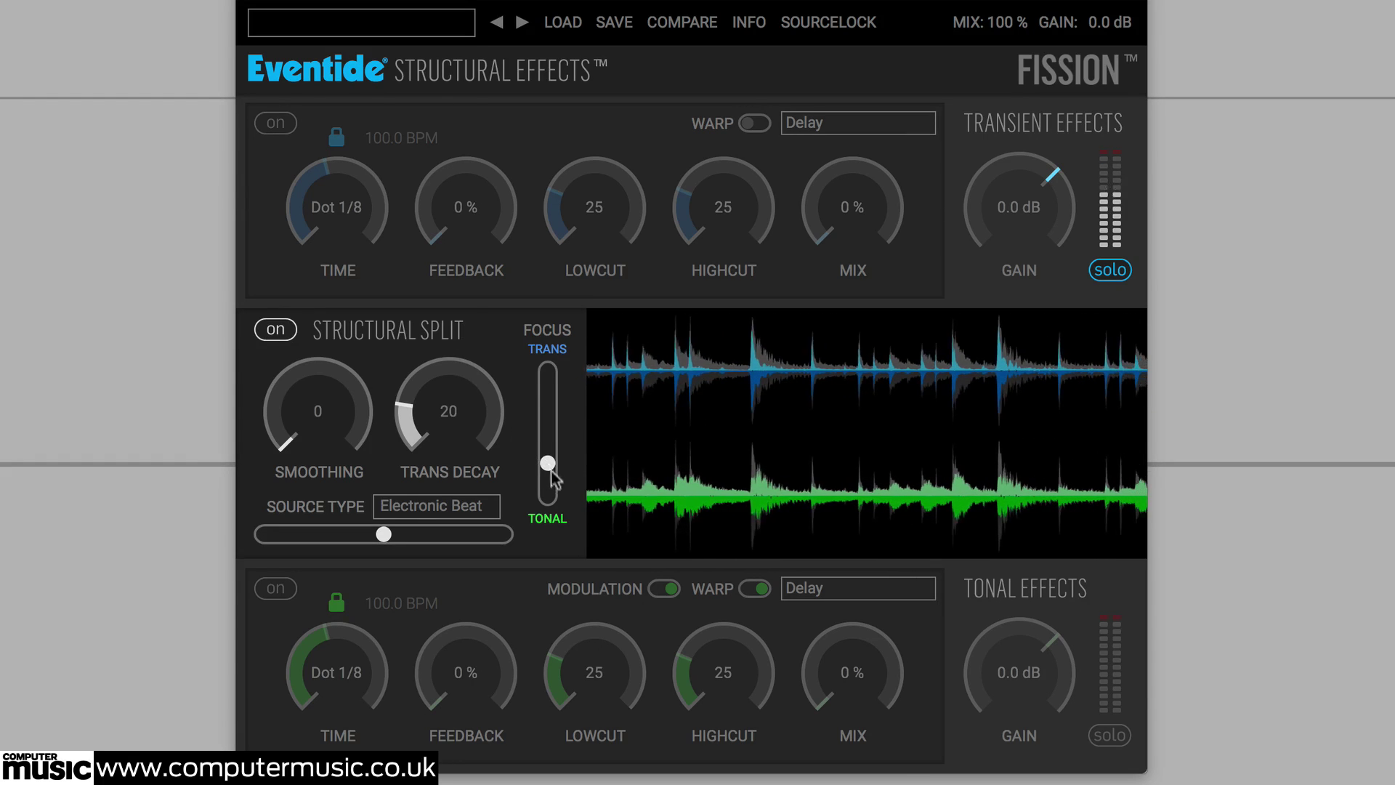
pyautogui.moveTo(551, 469); pyautogui.dragTo(564, 474)
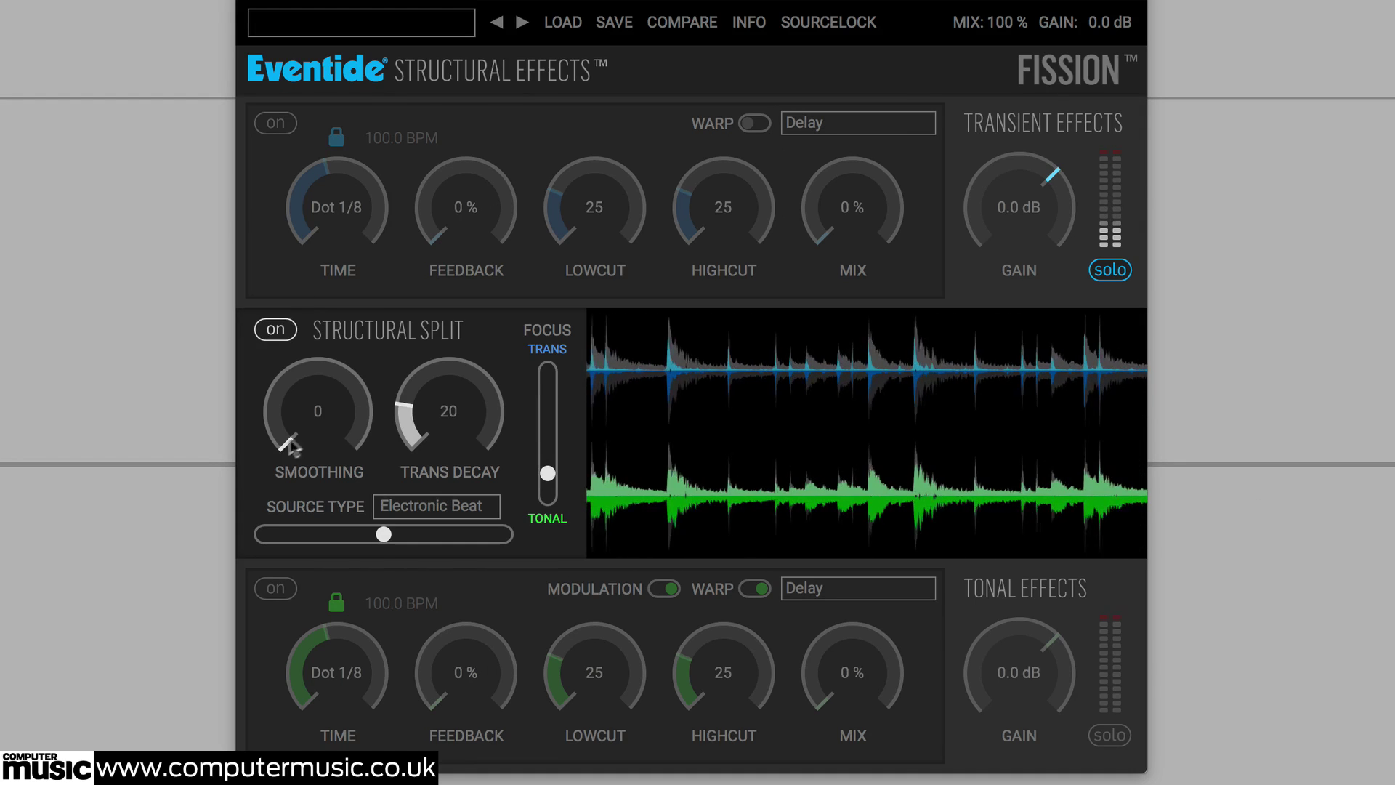
# Test a high Smoothing value of 92 on the structural split, and settle it at 23.
pyautogui.moveTo(317, 393); pyautogui.dragTo(373, 522)
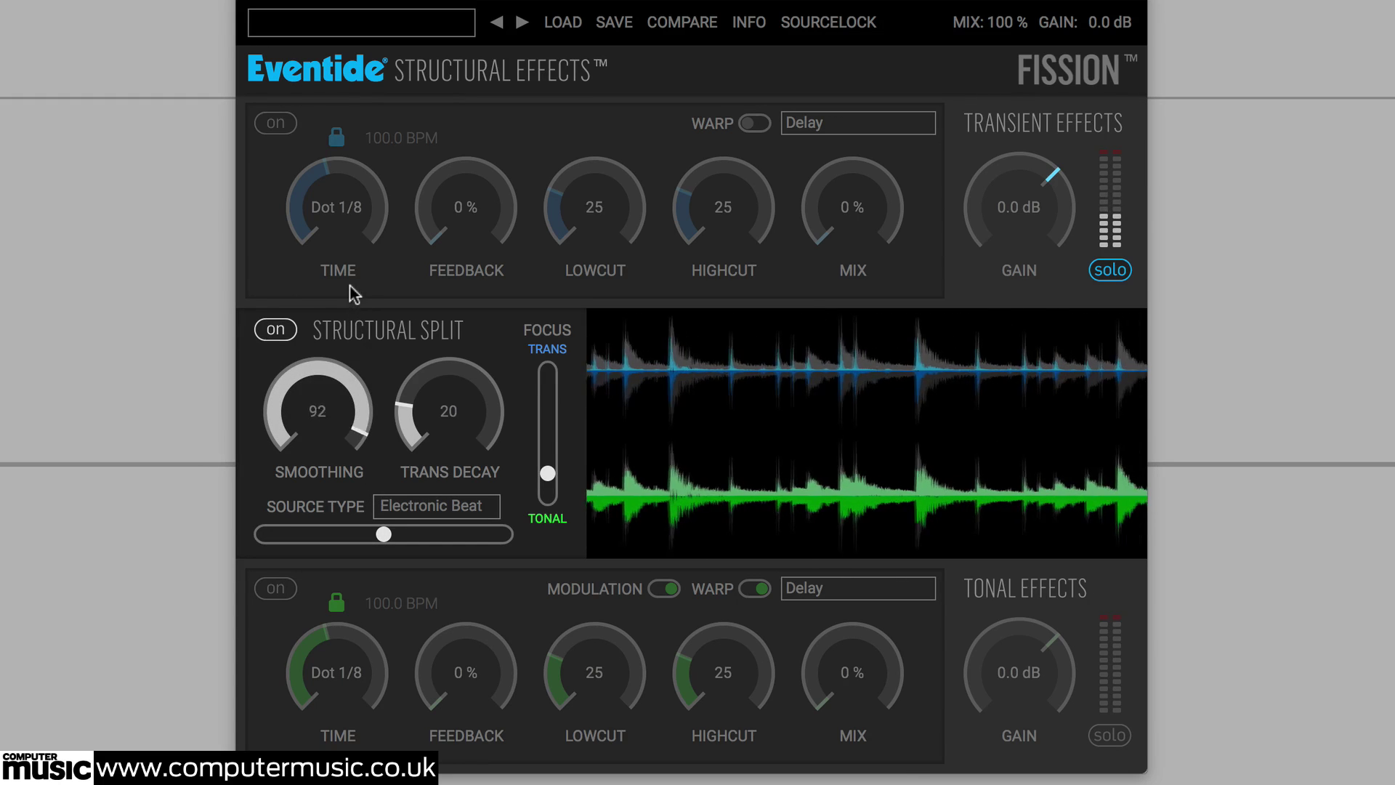
pyautogui.moveTo(350, 285); pyautogui.dragTo(357, 375)
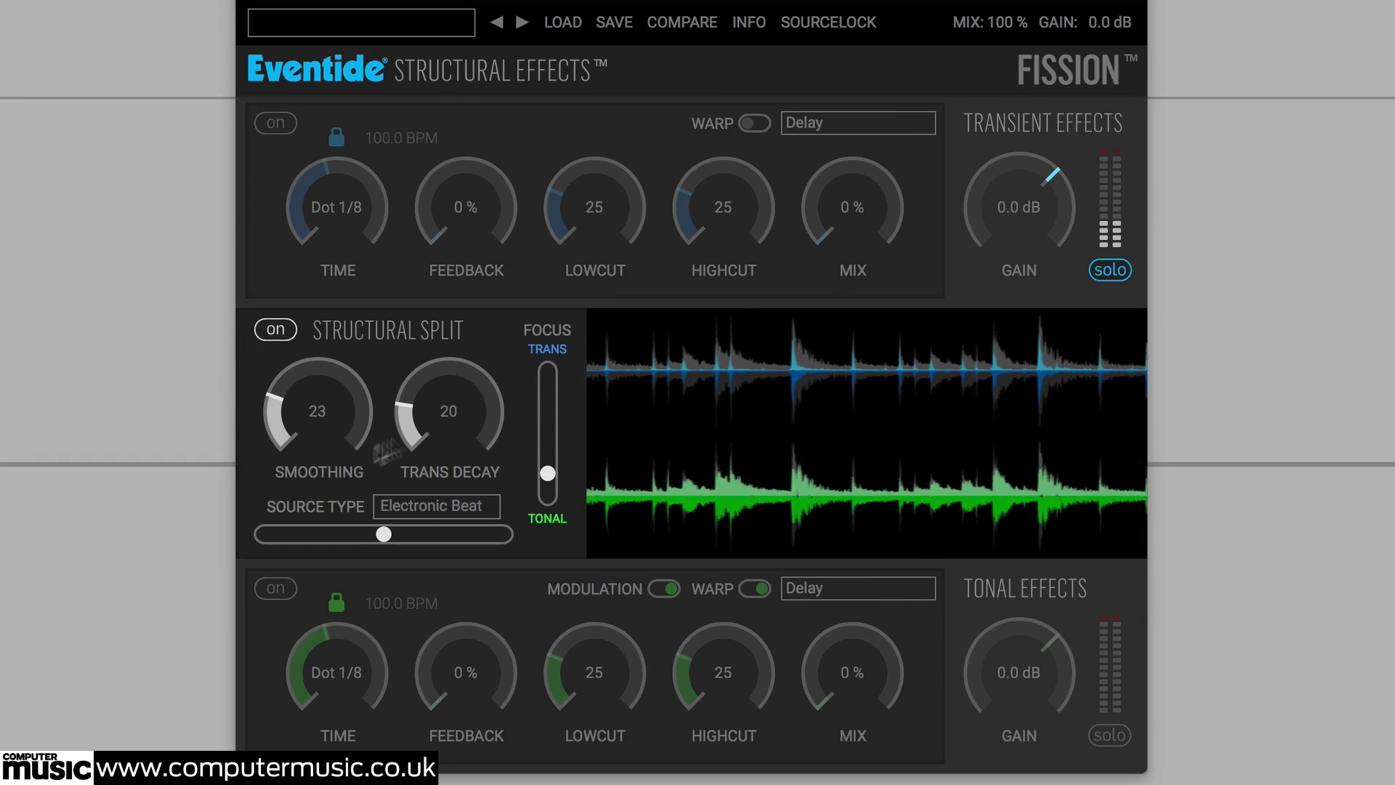
# Lower the structural split's Smoothing to 15, then compare the result by soloing the tonal channel and returning to the soloed transient channel.
pyautogui.moveTo(346, 405)
pyautogui.mouseDown()
pyautogui.moveTo(358, 269)
pyautogui.moveTo(353, 421)
pyautogui.mouseUp()
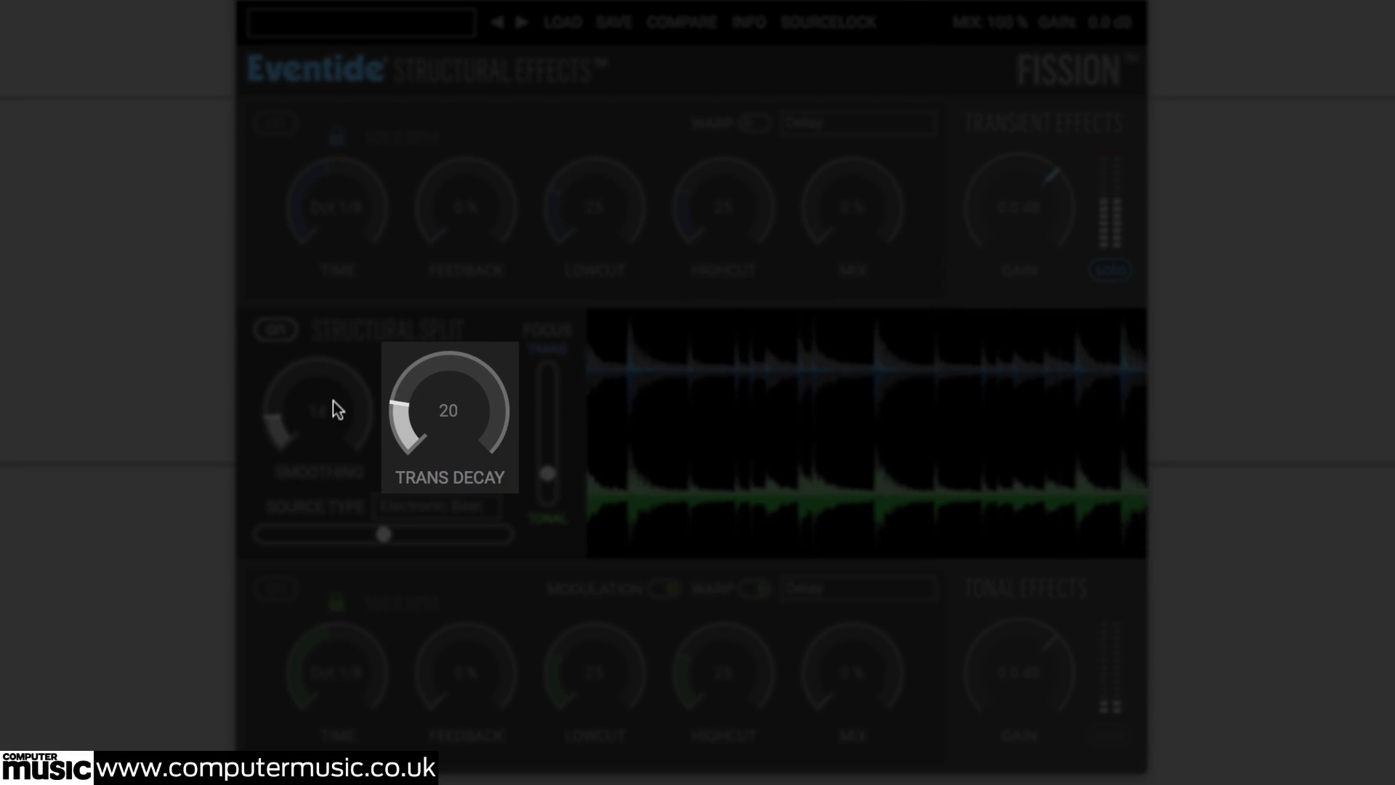
pyautogui.click(1115, 733)
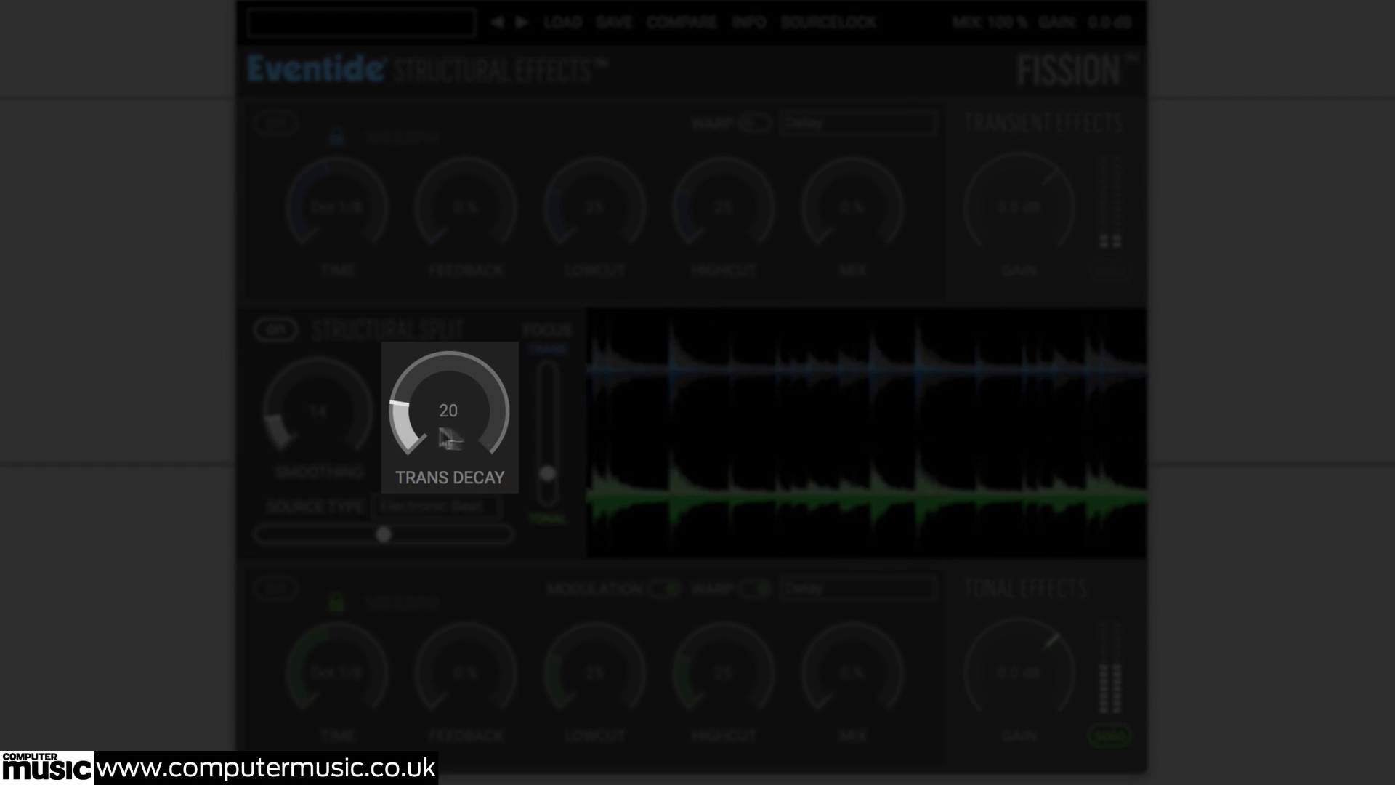
pyautogui.click(1115, 270)
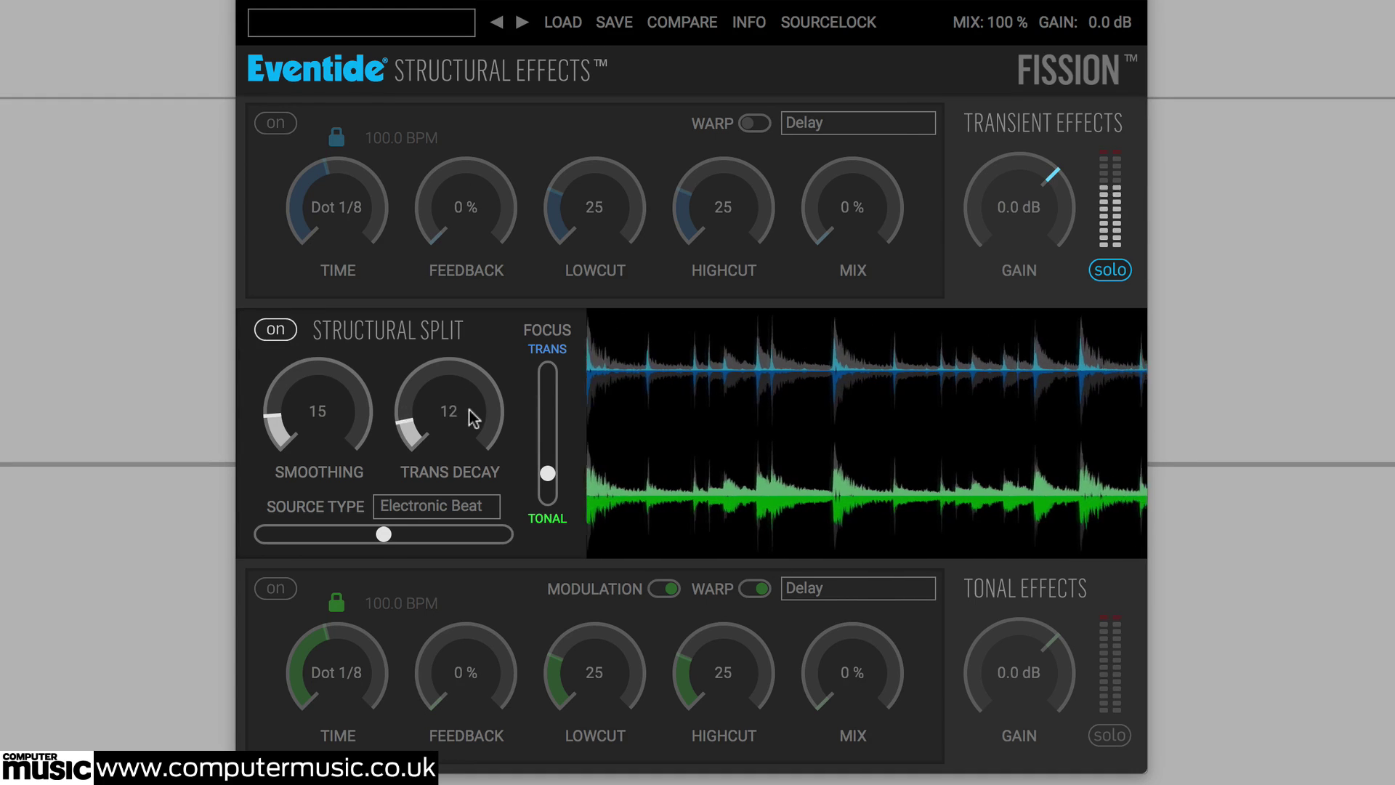
# Test a long Trans Decay of 86 on the drum loop, settle it at 11, and unsolo the transient channel.
pyautogui.moveTo(469, 420); pyautogui.dragTo(472, 414)
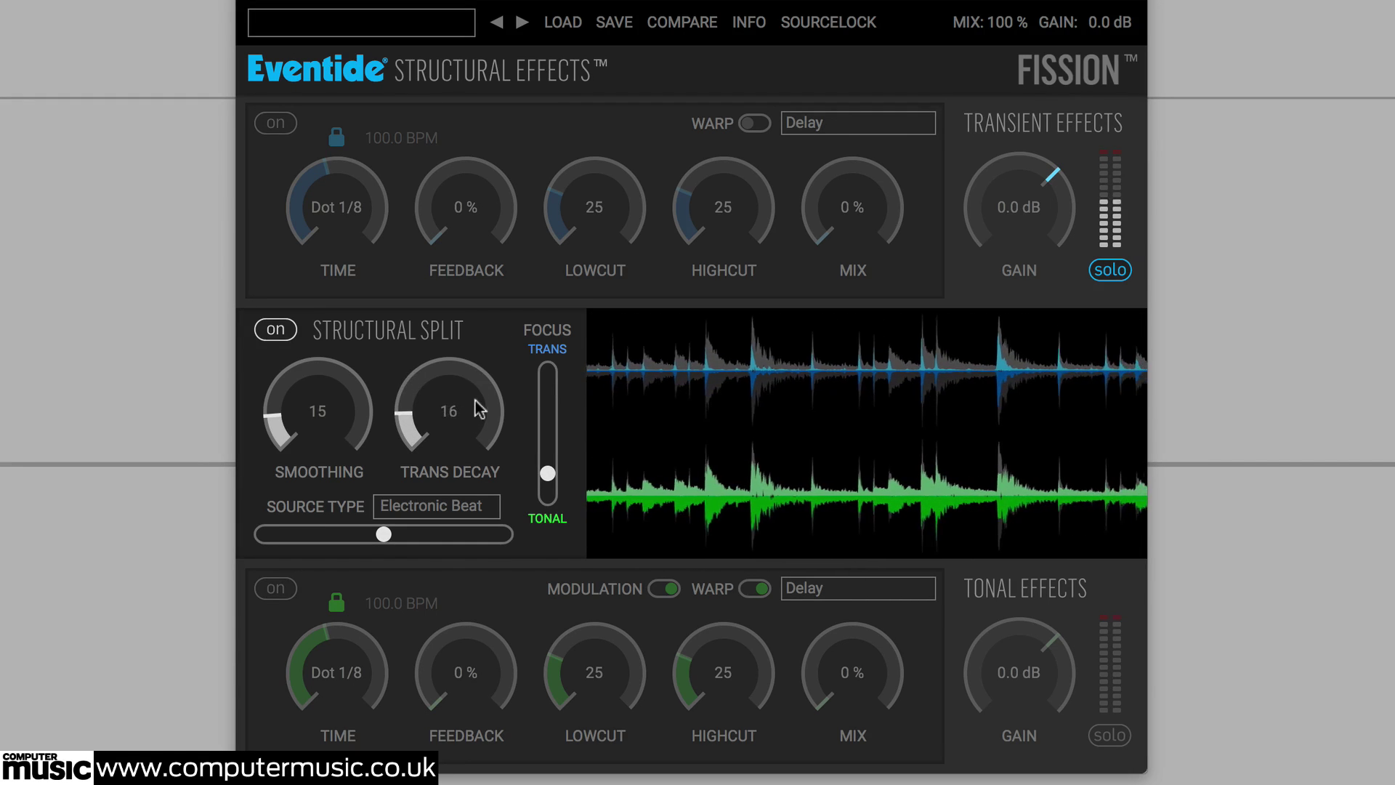
pyautogui.moveTo(476, 400); pyautogui.dragTo(482, 277)
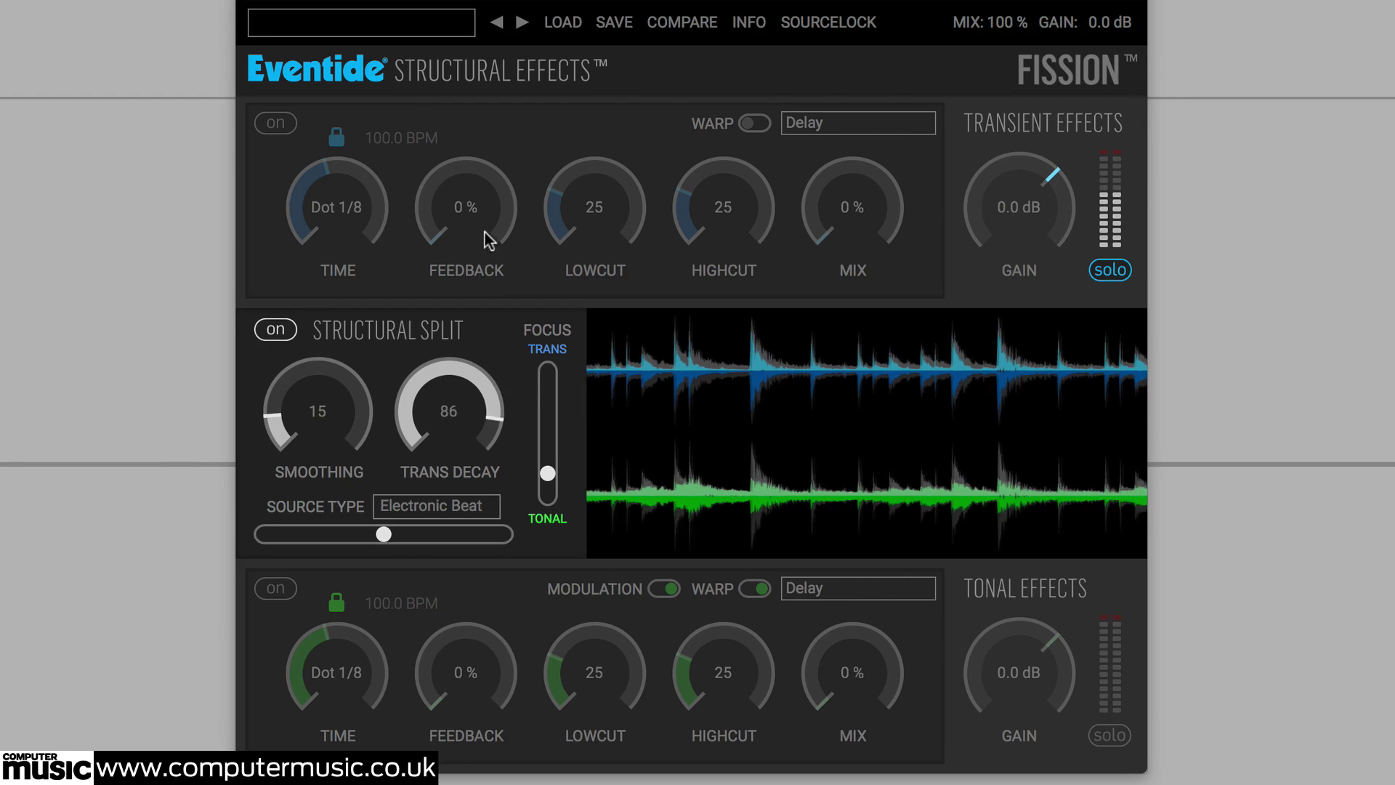
pyautogui.moveTo(487, 240); pyautogui.dragTo(509, 398)
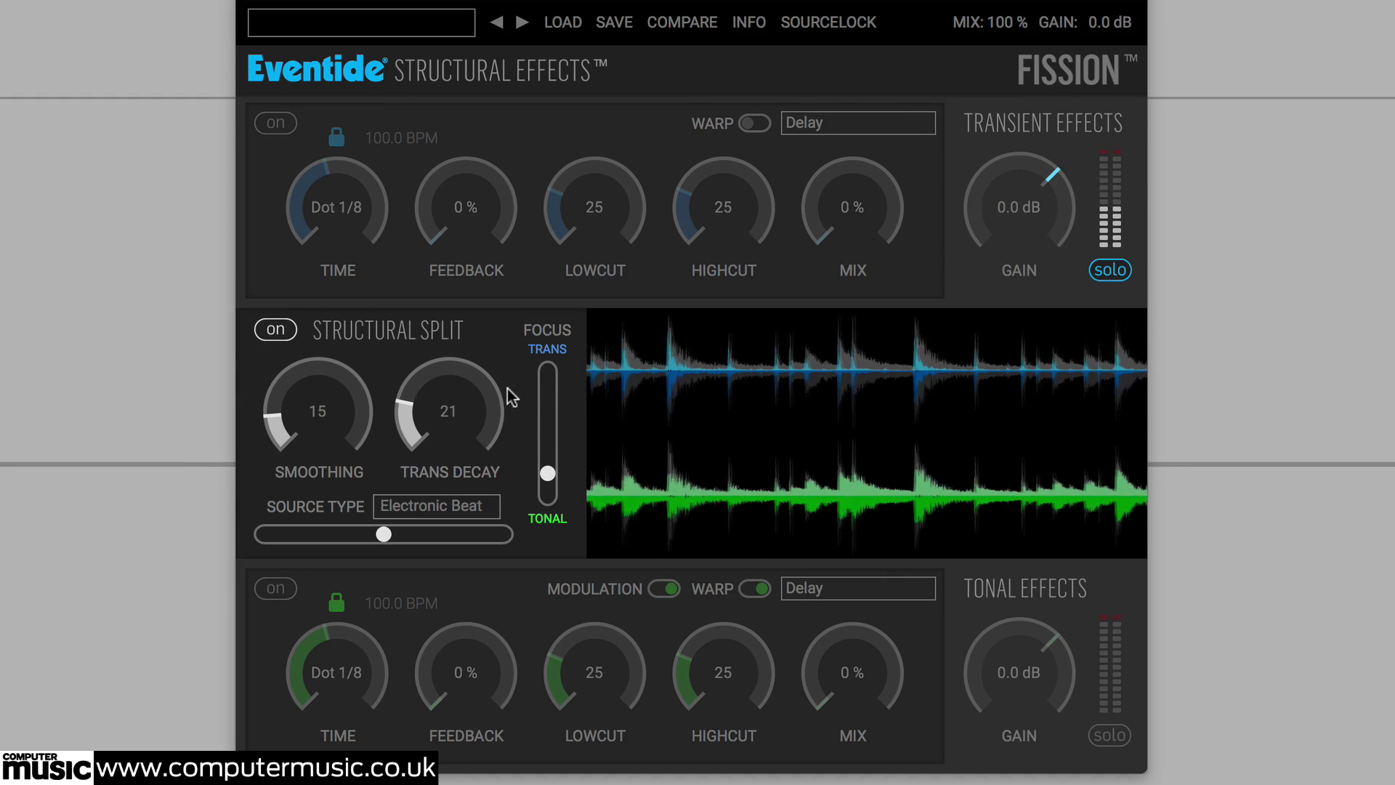
pyautogui.moveTo(508, 391); pyautogui.dragTo(498, 417)
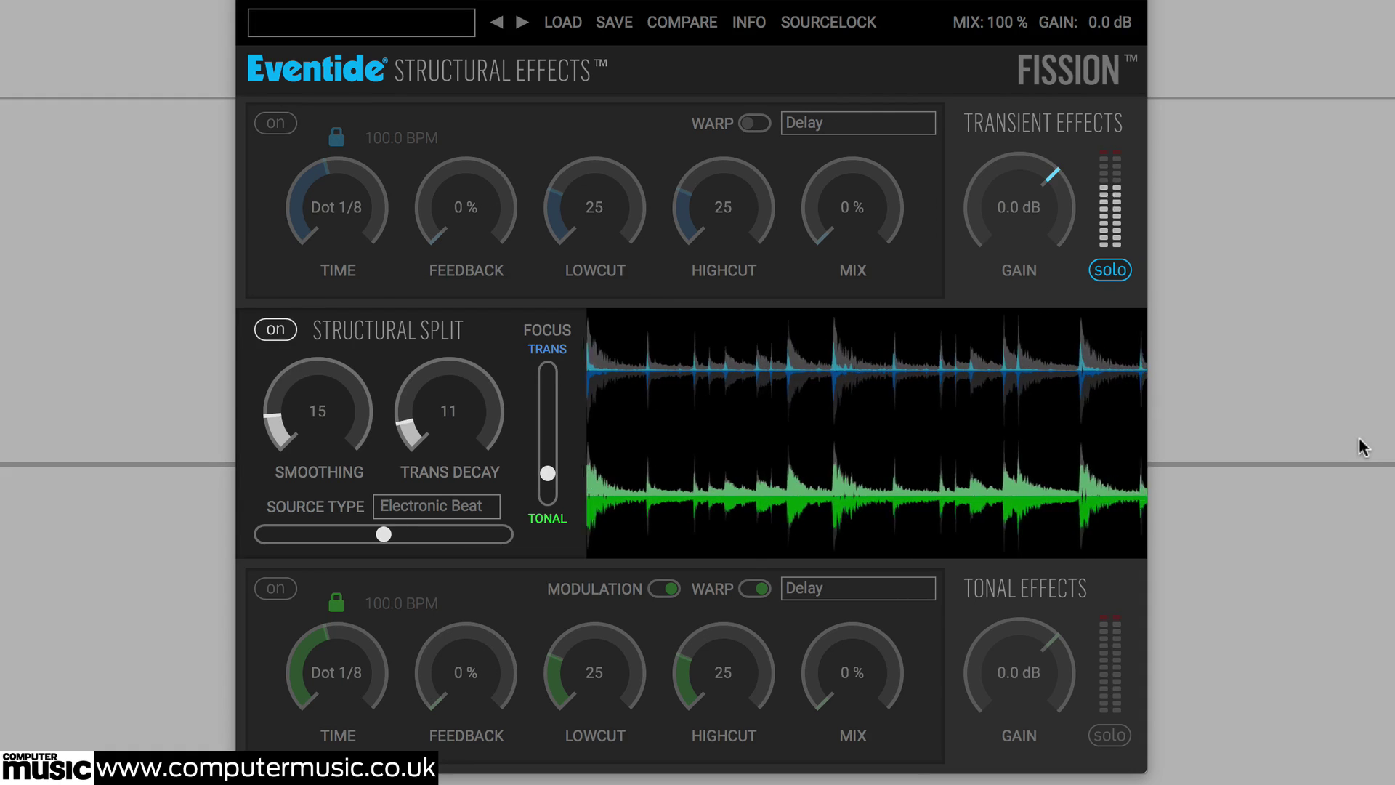
pyautogui.click(1111, 273)
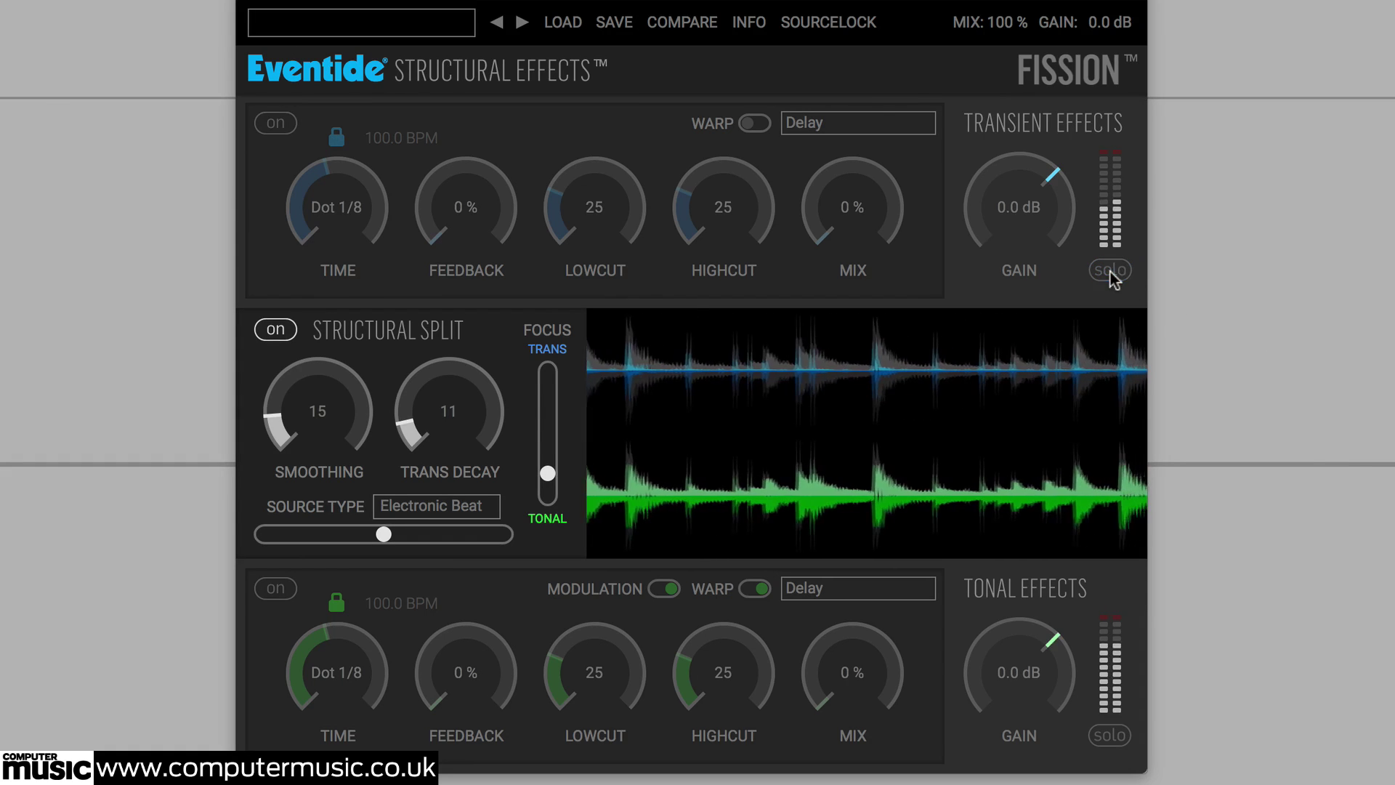
# Try a transient-heavy drum balance, raising the transient gain as far as 8.9 dB and cutting the tonal gain to about -14 dB.
pyautogui.moveTo(1044, 672); pyautogui.dragTo(1013, 682)
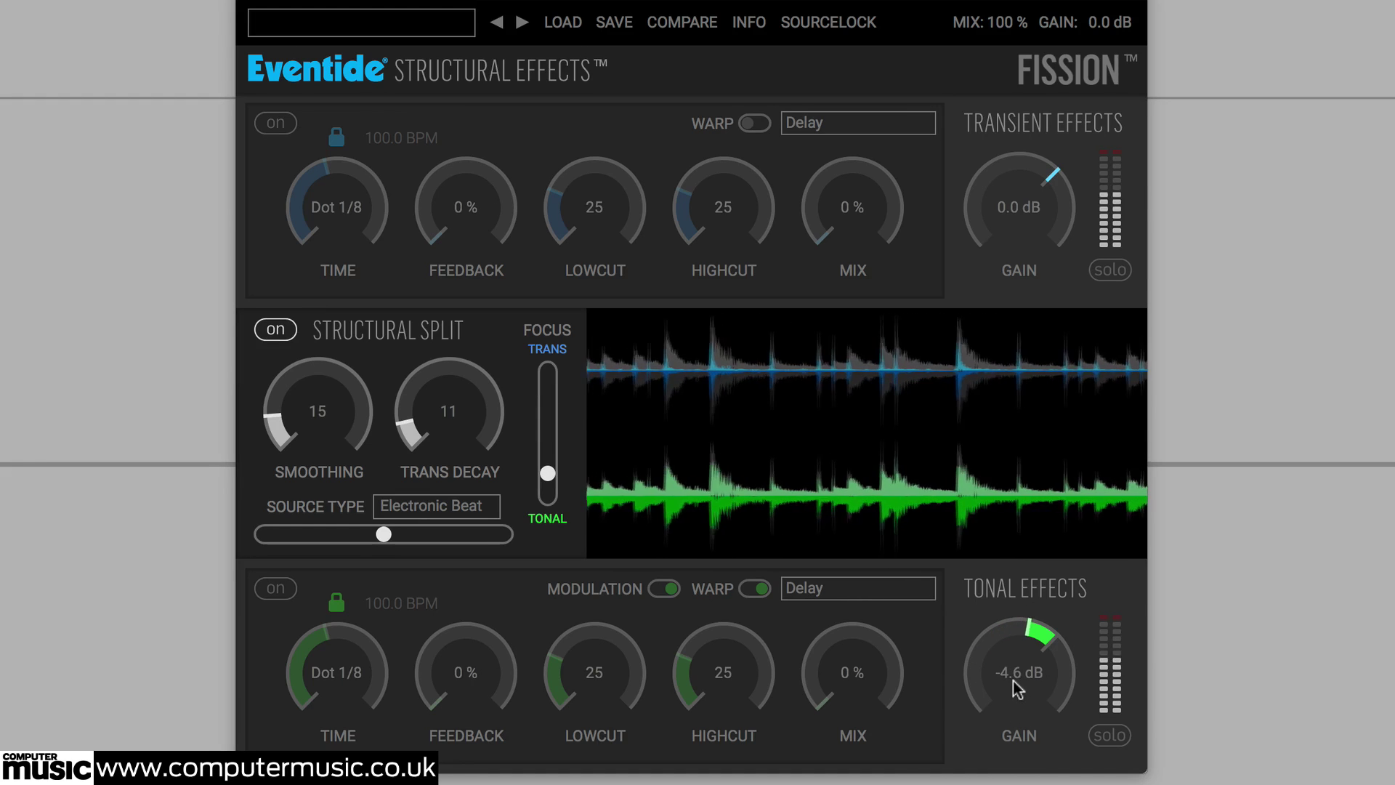
pyautogui.moveTo(1050, 174); pyautogui.dragTo(1061, 171)
pyautogui.moveTo(1019, 676); pyautogui.dragTo(1023, 706)
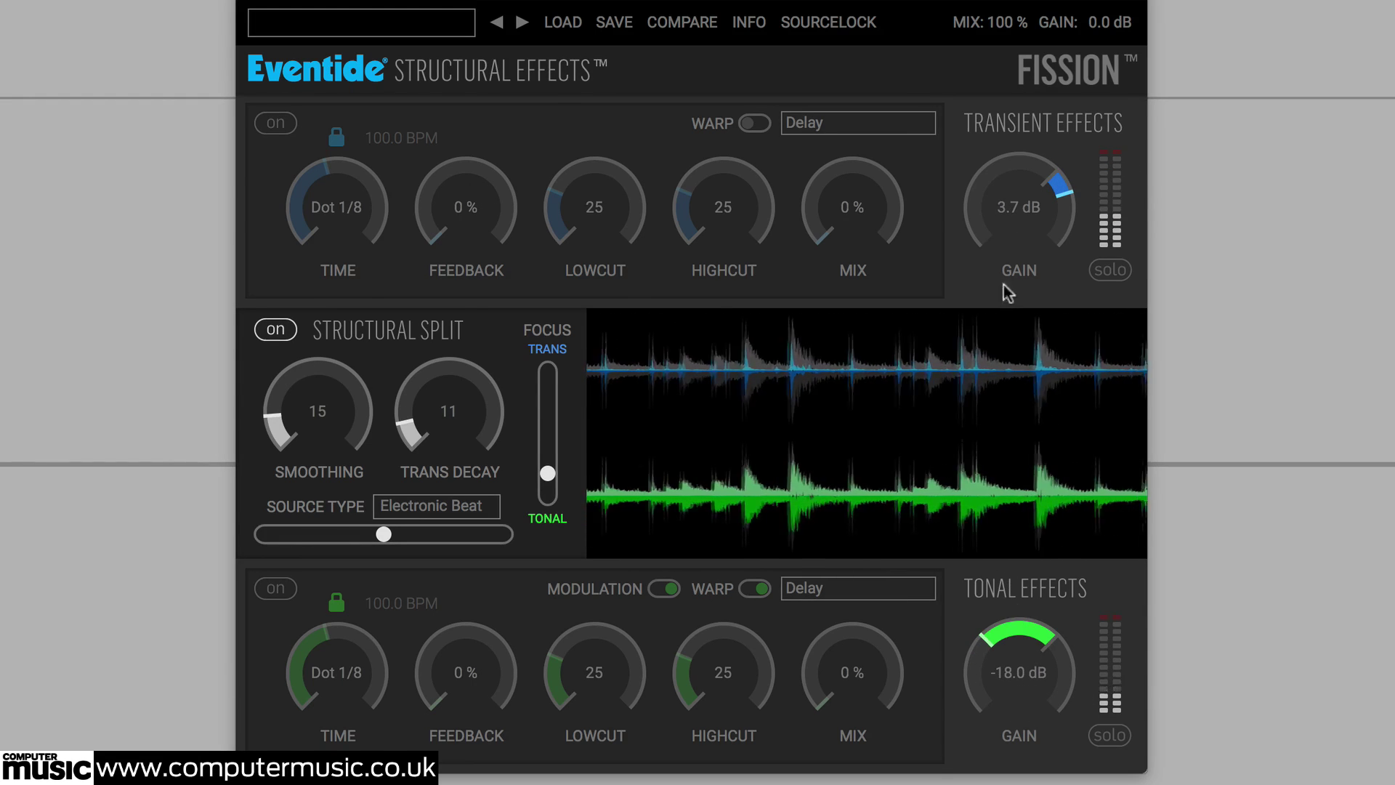
pyautogui.moveTo(1004, 239); pyautogui.dragTo(1003, 199)
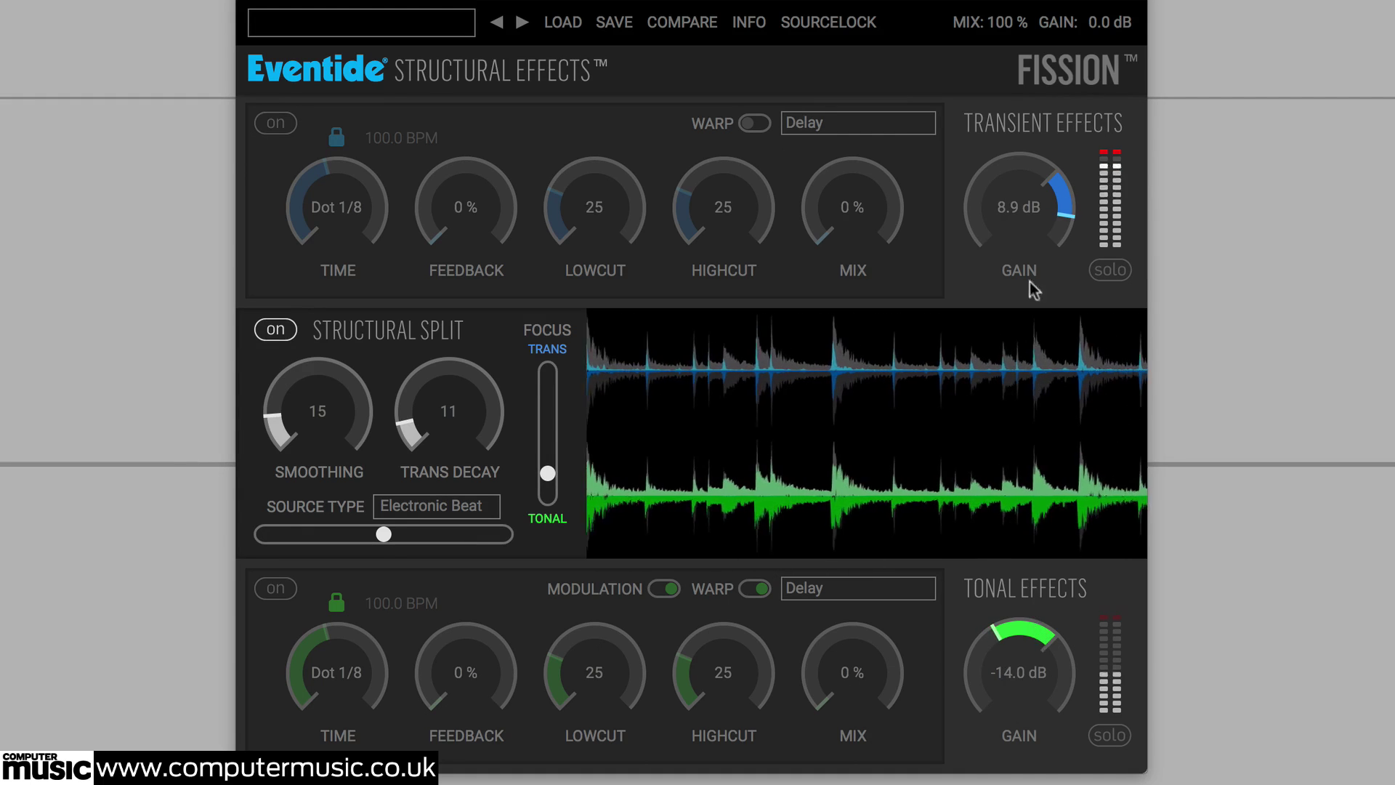
pyautogui.moveTo(1031, 289); pyautogui.dragTo(1015, 267)
pyautogui.moveTo(1039, 632); pyautogui.dragTo(1043, 596)
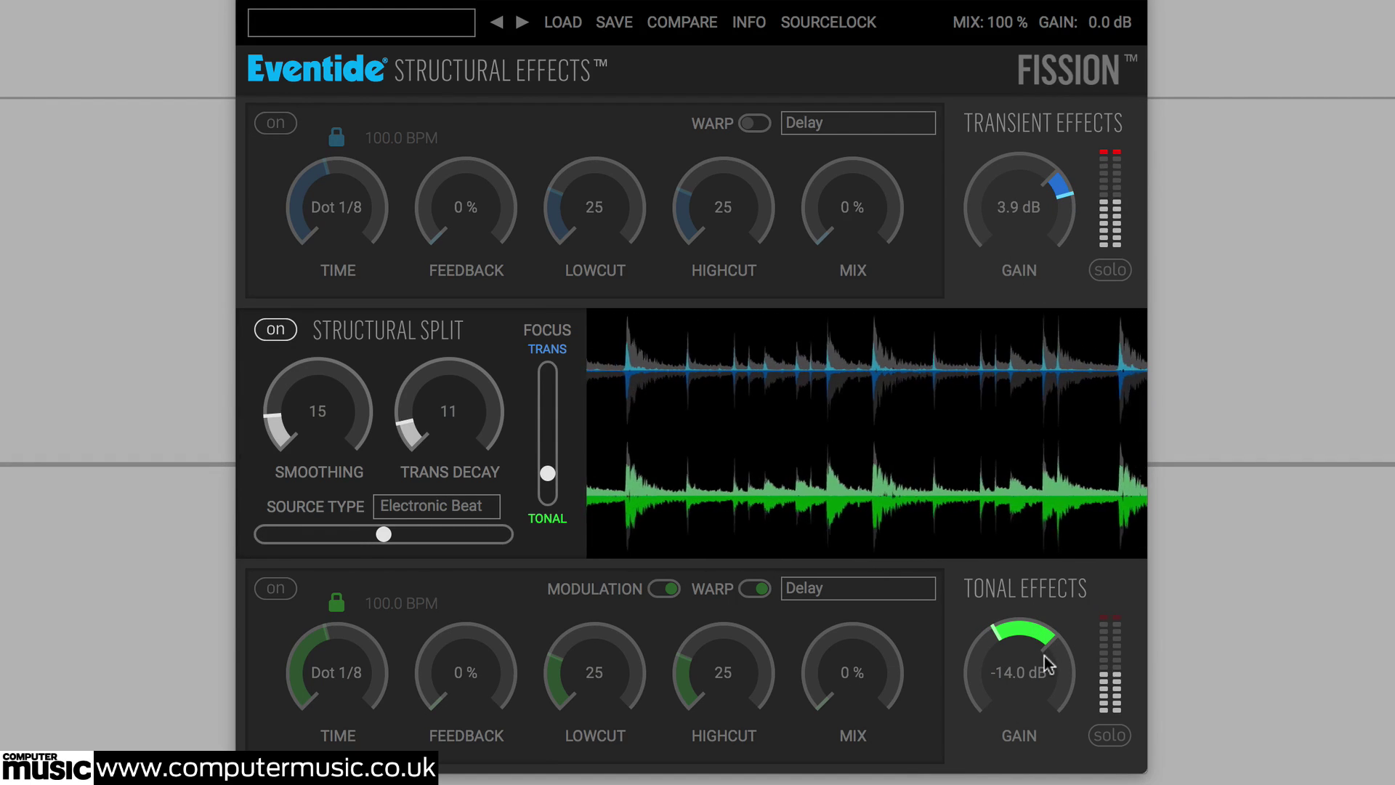
pyautogui.moveTo(1047, 657); pyautogui.dragTo(1047, 653)
# Rebalance the drum loop toward its tonal part with a transient gain of -10.4 dB and a tonal gain of 2.8 dB.
pyautogui.moveTo(1032, 243); pyautogui.dragTo(1036, 572)
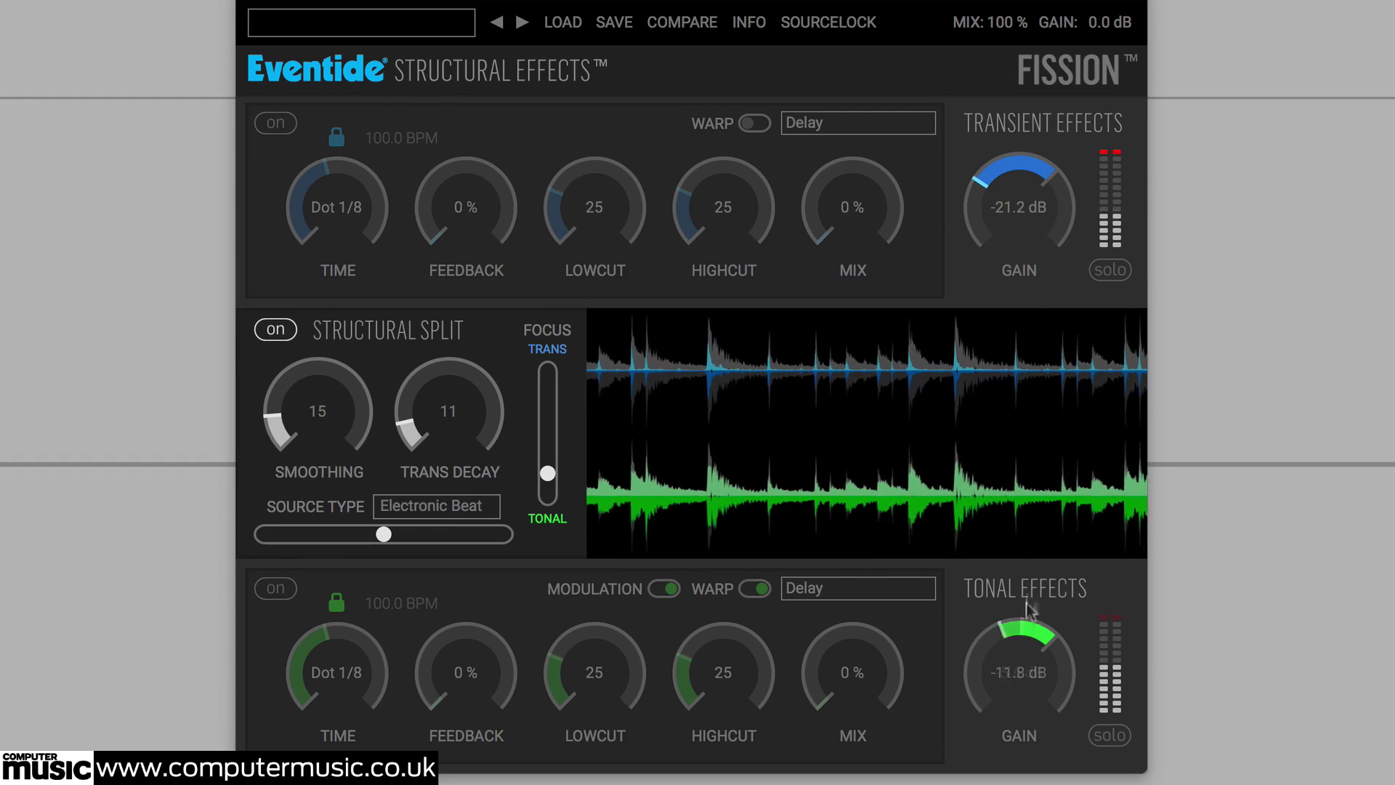
pyautogui.moveTo(1027, 640); pyautogui.dragTo(1027, 569)
pyautogui.moveTo(1017, 243); pyautogui.dragTo(1013, 215)
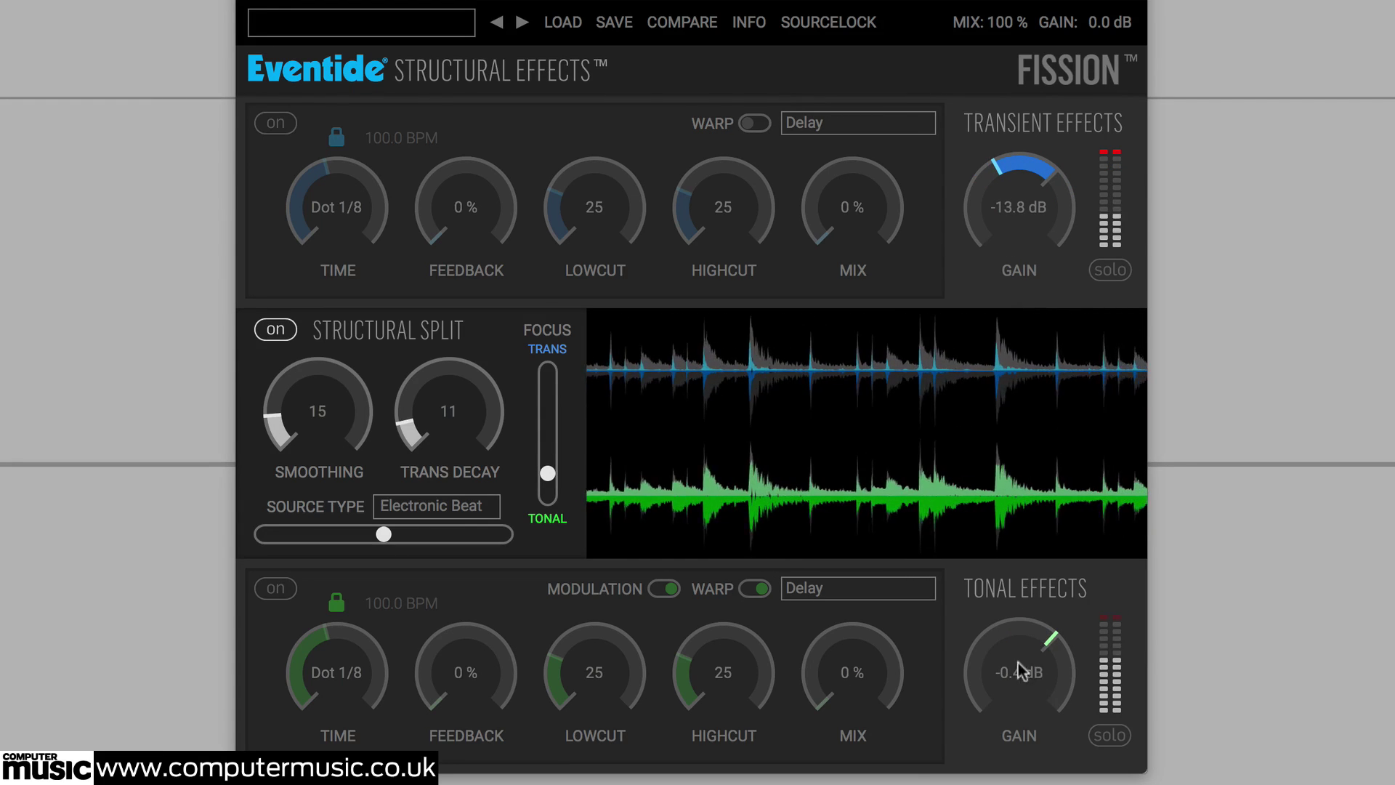
pyautogui.moveTo(1003, 664); pyautogui.dragTo(1024, 647)
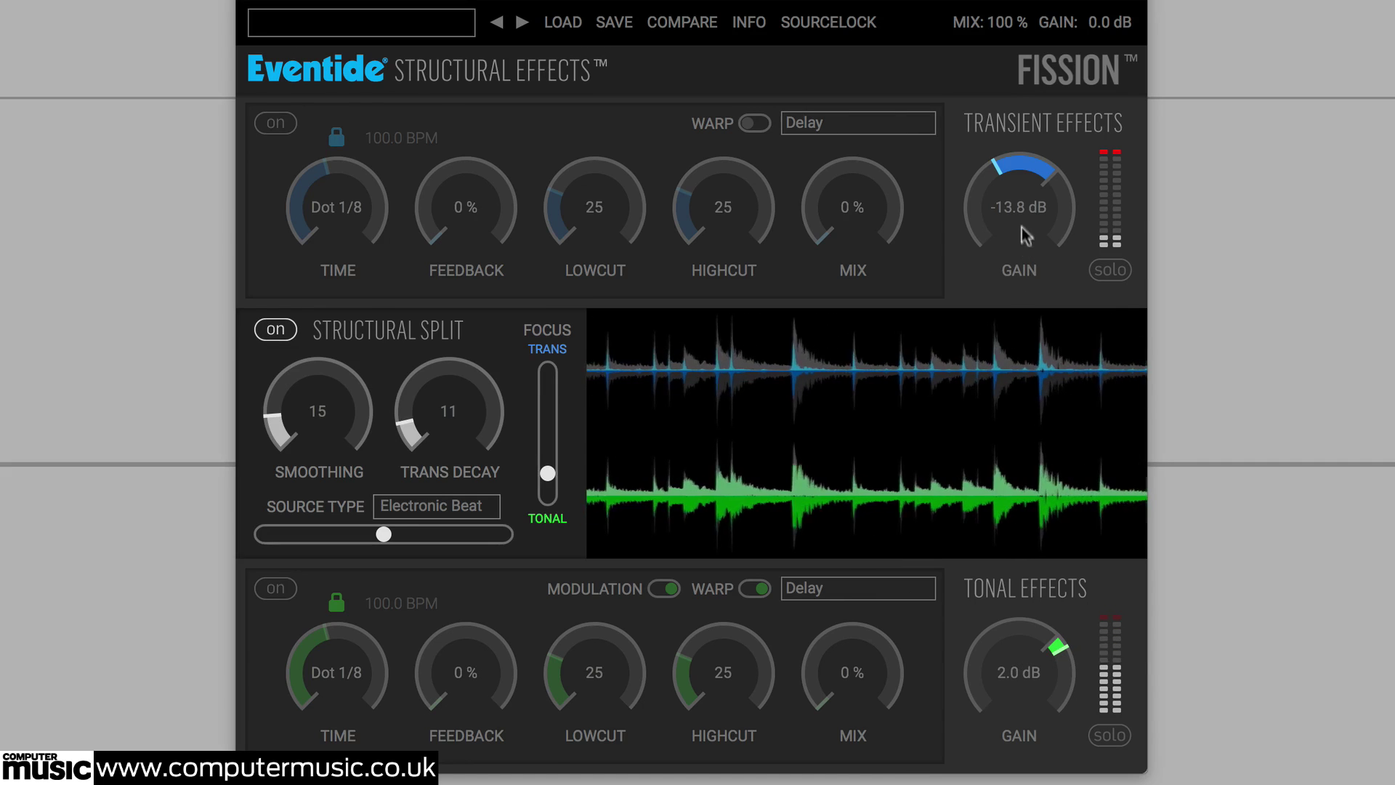
pyautogui.moveTo(1012, 211); pyautogui.dragTo(1015, 224)
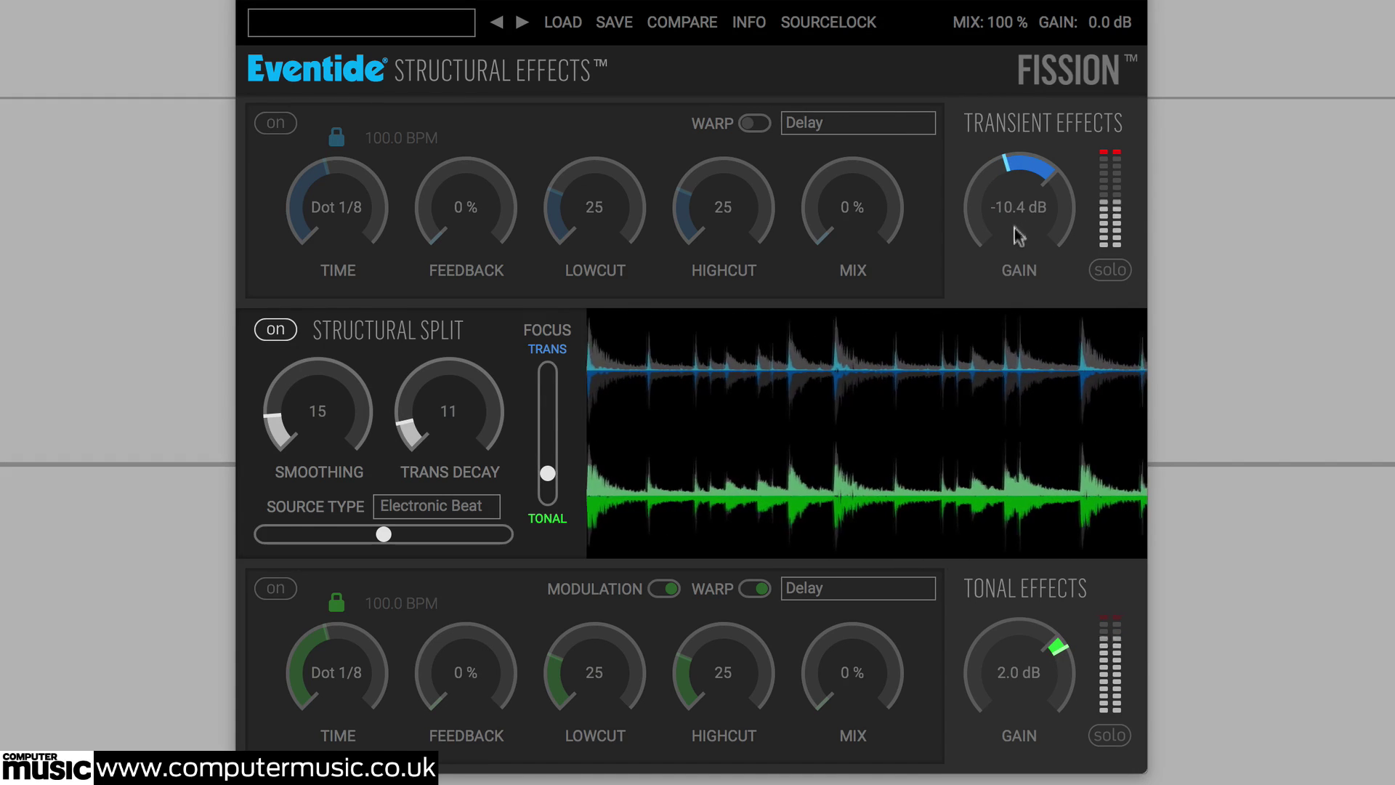
pyautogui.moveTo(1047, 666); pyautogui.dragTo(1050, 658)
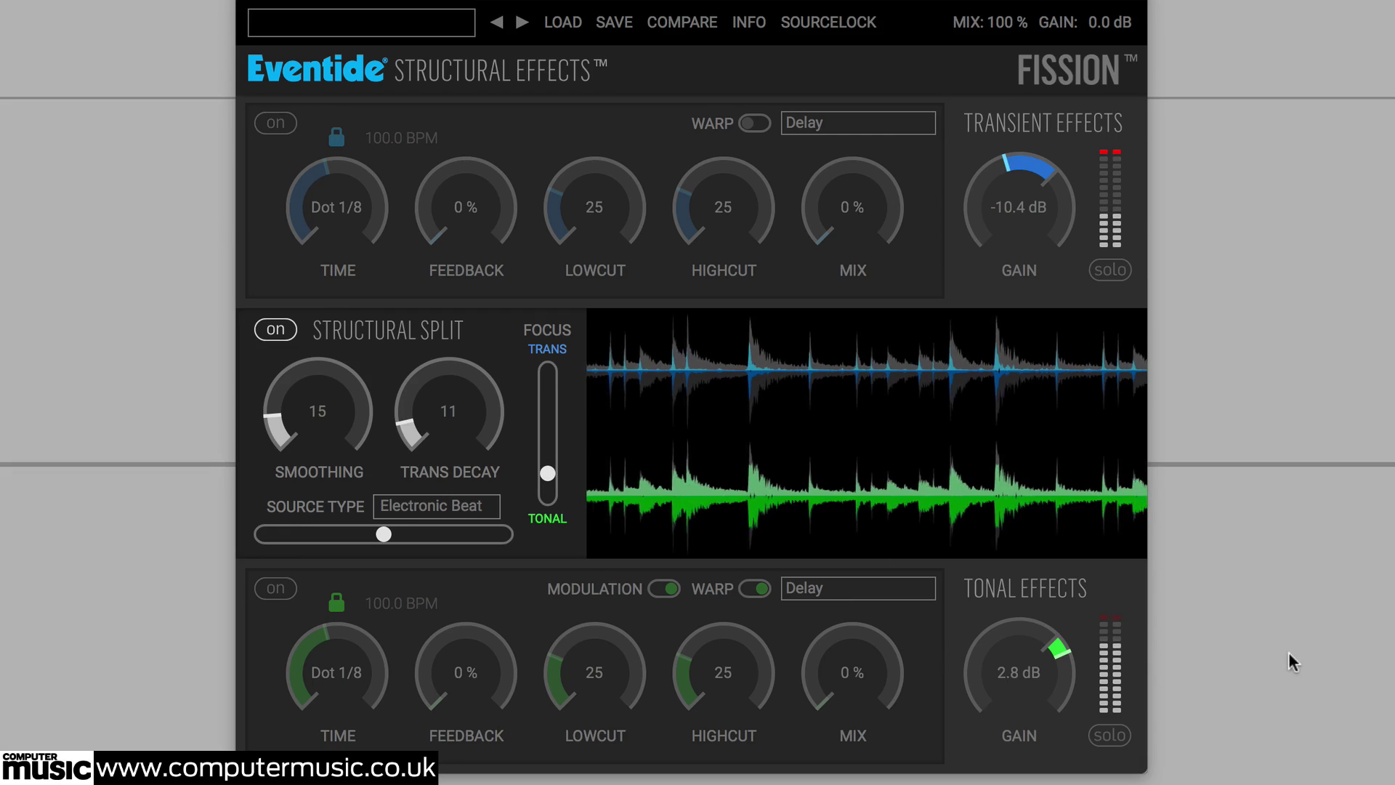
# Lower the Trans Decay through 72 on the Piano/Synth source, comparing the soloed tonal and transient channels.
pyautogui.click(1110, 735)
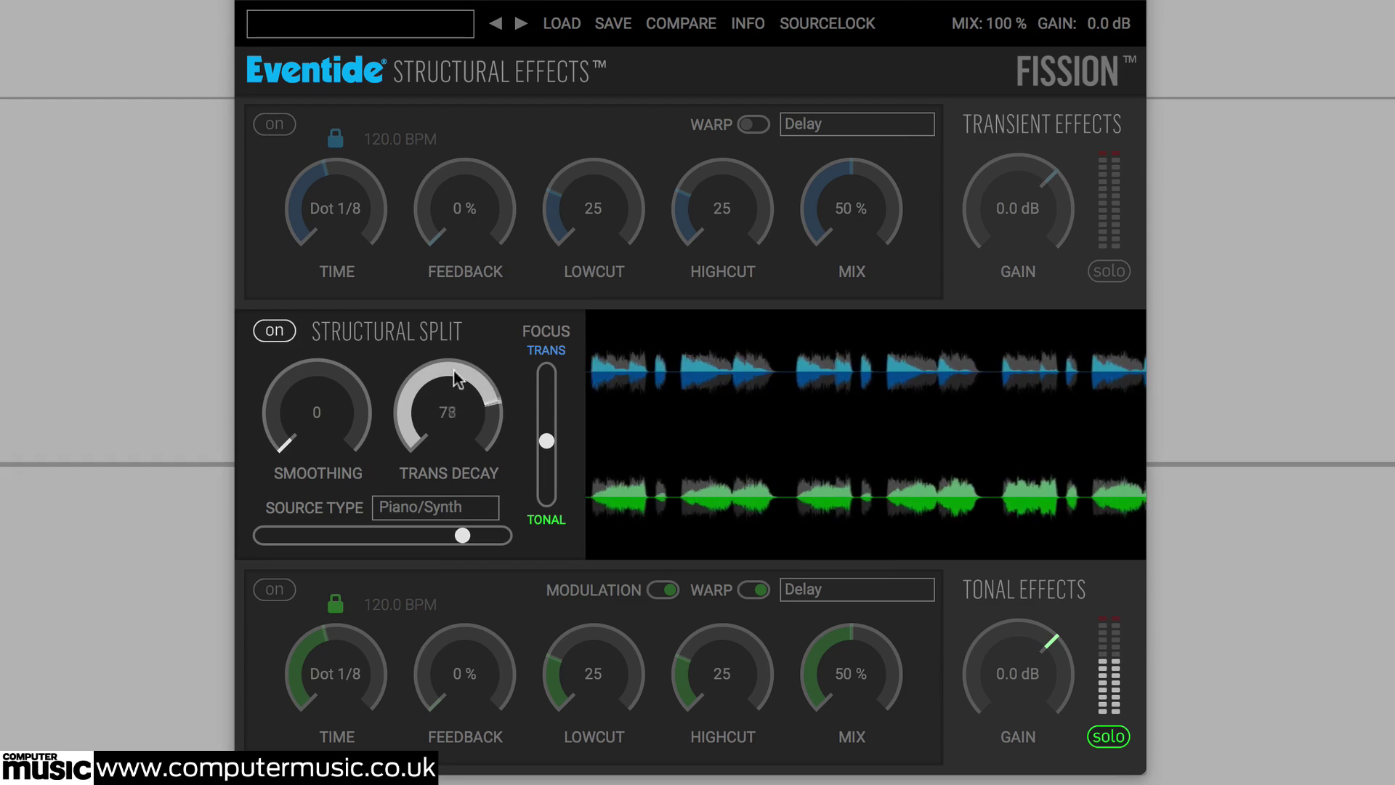
pyautogui.moveTo(456, 378)
pyautogui.mouseDown()
pyautogui.moveTo(454, 359)
pyautogui.moveTo(454, 387)
pyautogui.mouseUp()
pyautogui.moveTo(373, 422)
pyautogui.mouseDown()
pyautogui.moveTo(347, 254)
pyautogui.moveTo(364, 430)
pyautogui.mouseUp()
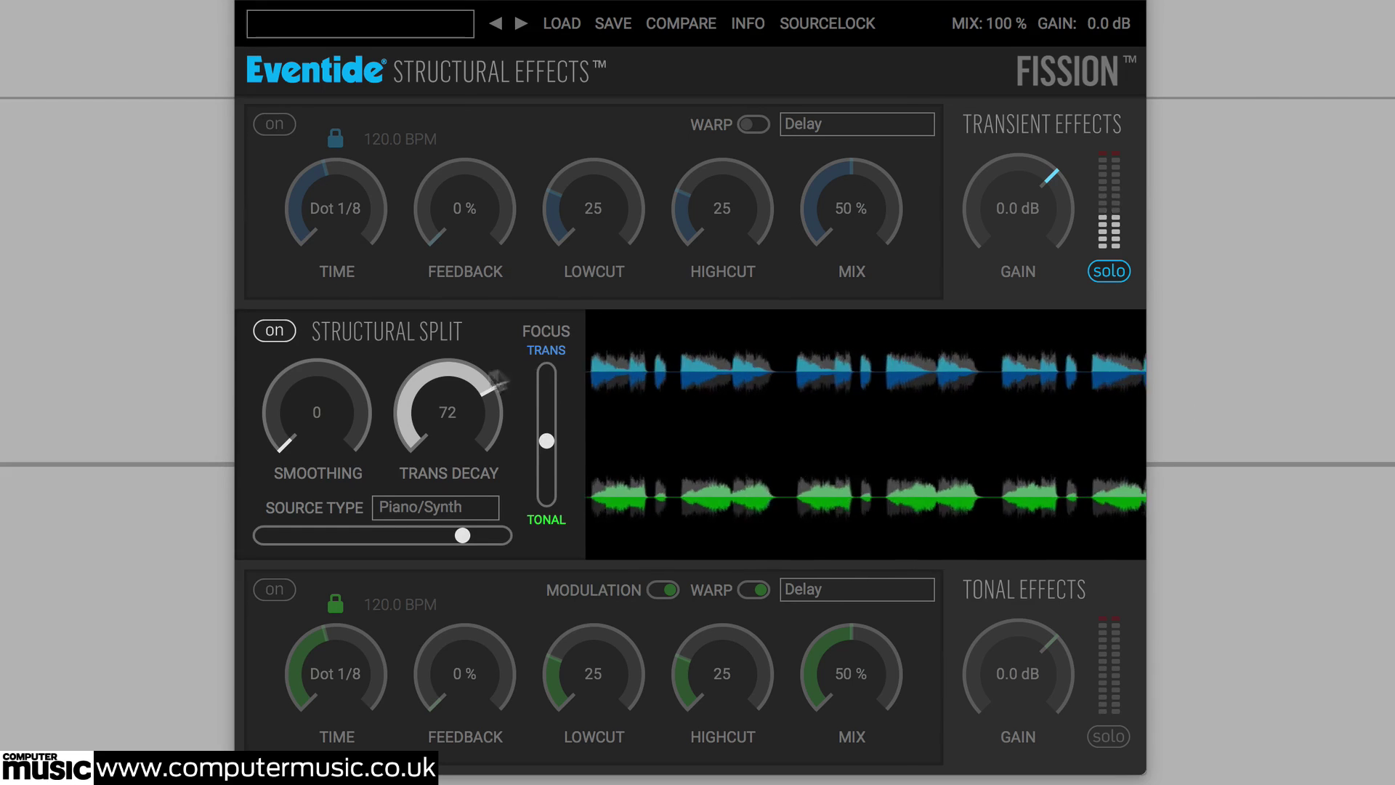
pyautogui.moveTo(498, 380); pyautogui.dragTo(474, 519)
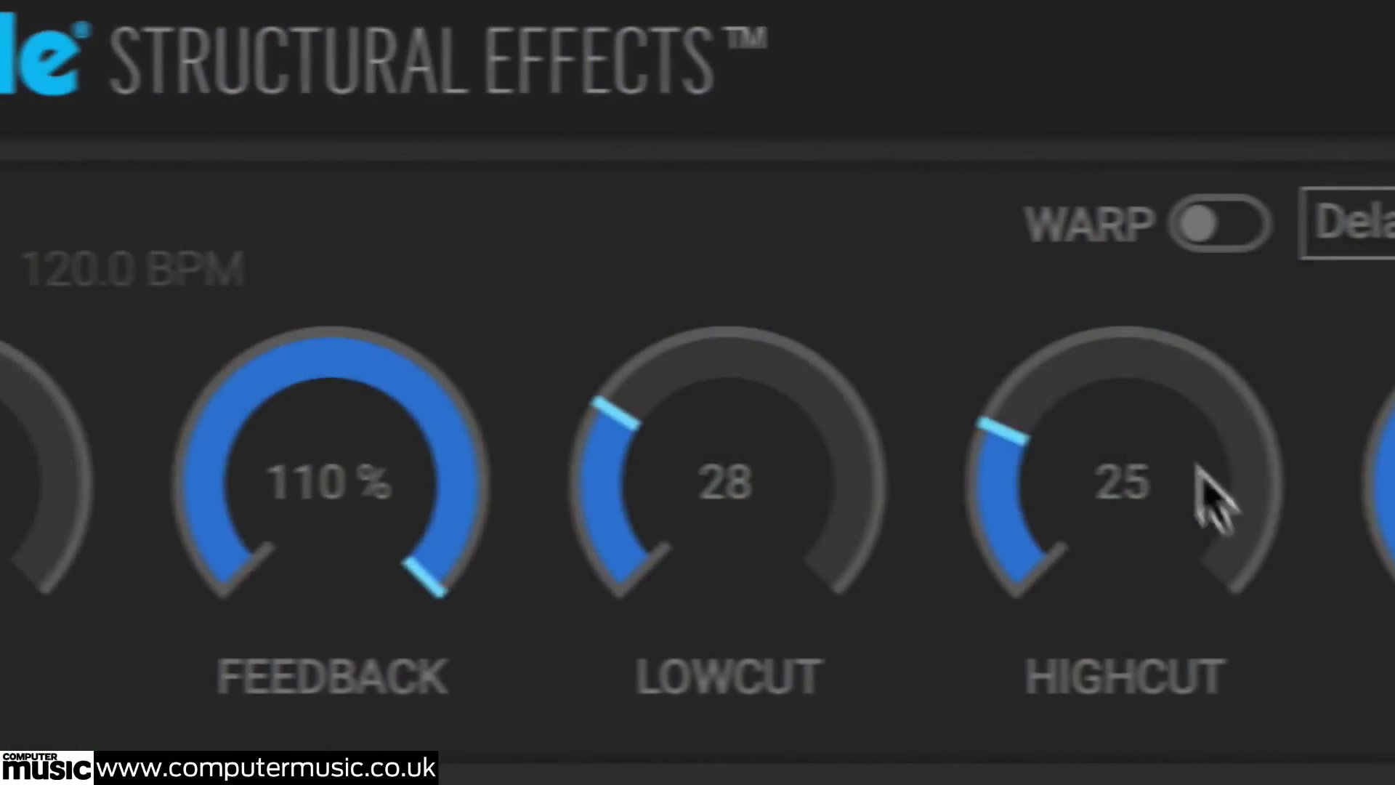
# Lower the transient delay's Highcut to 13 and reduce its Lowcut, and pick a different effect type for the tonal channel.
pyautogui.moveTo(1199, 499); pyautogui.dragTo(1200, 538)
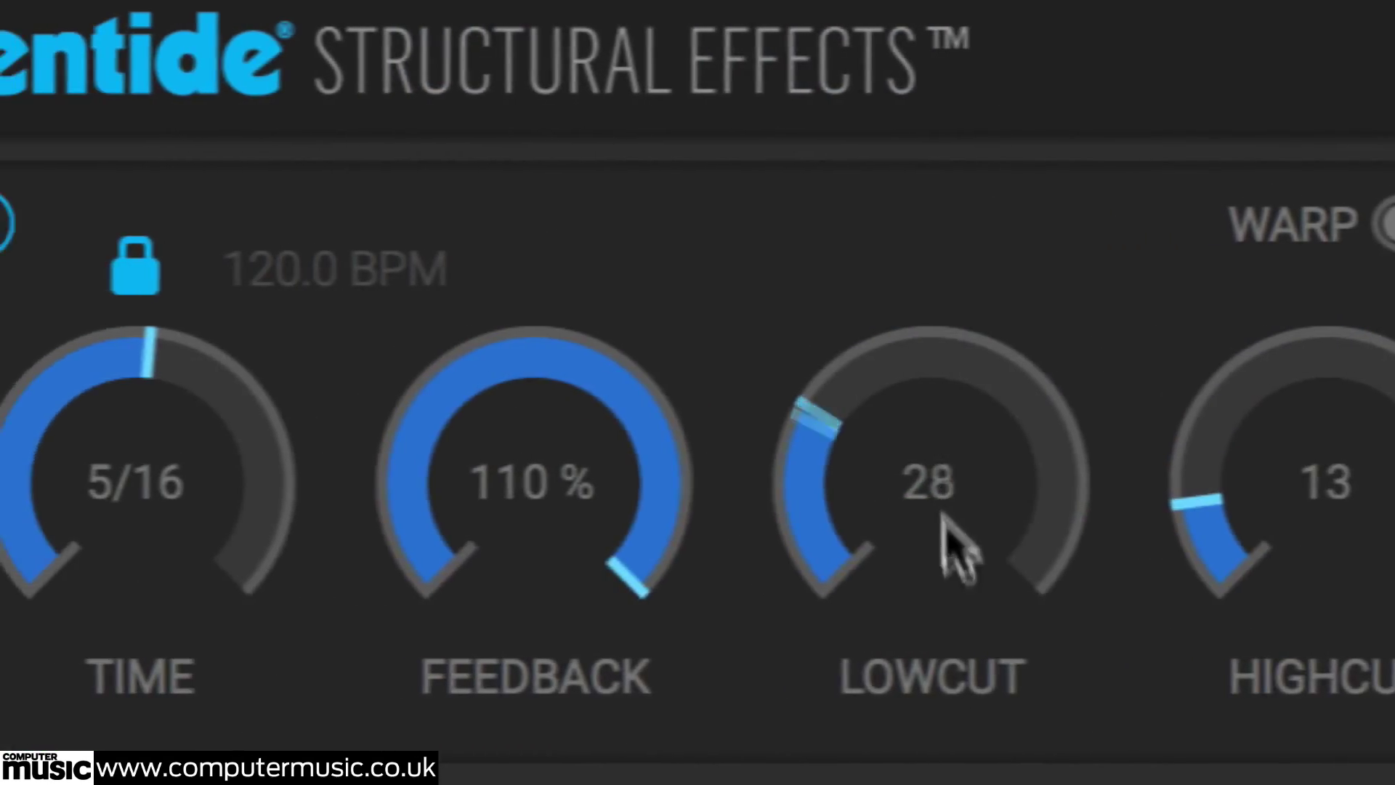
pyautogui.moveTo(950, 545); pyautogui.dragTo(950, 581)
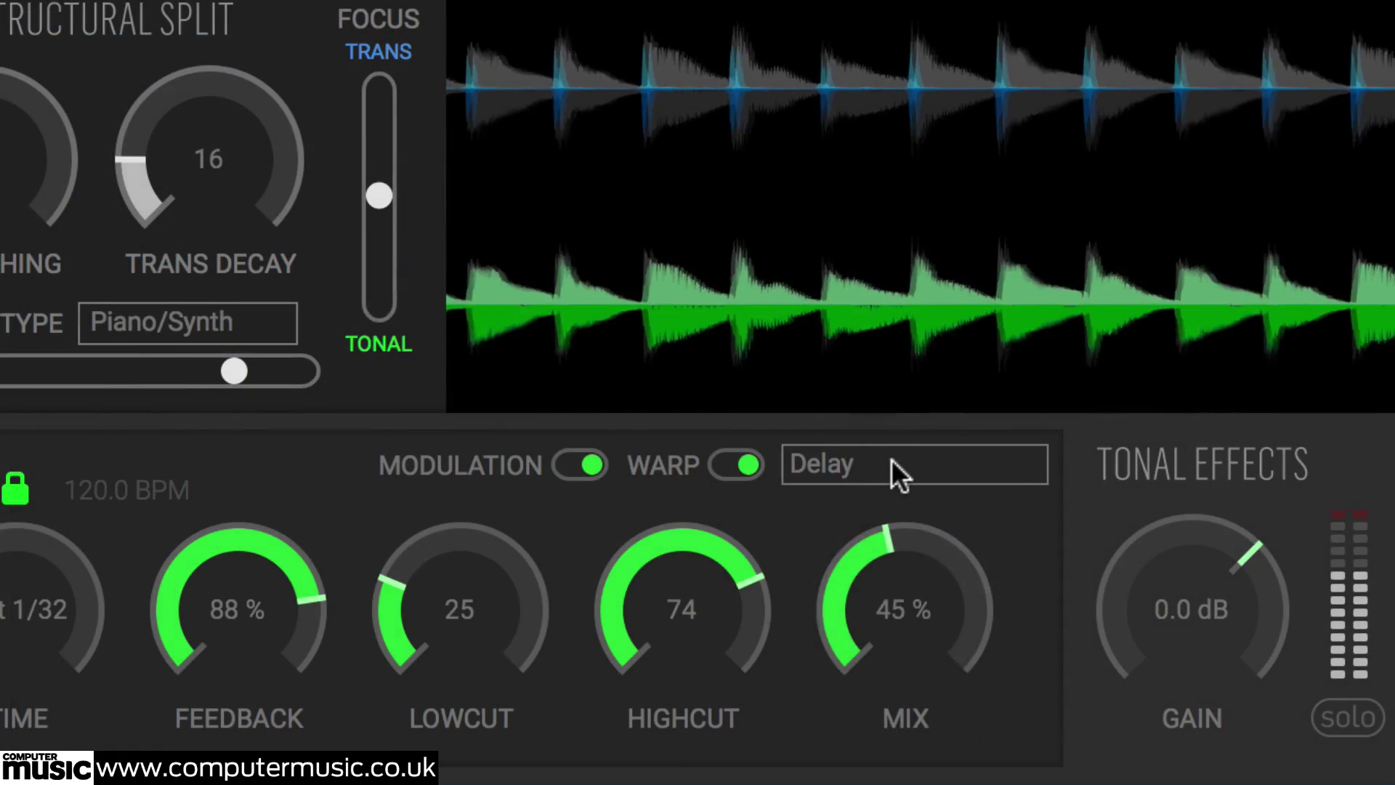
pyautogui.click(891, 459)
pyautogui.click(901, 662)
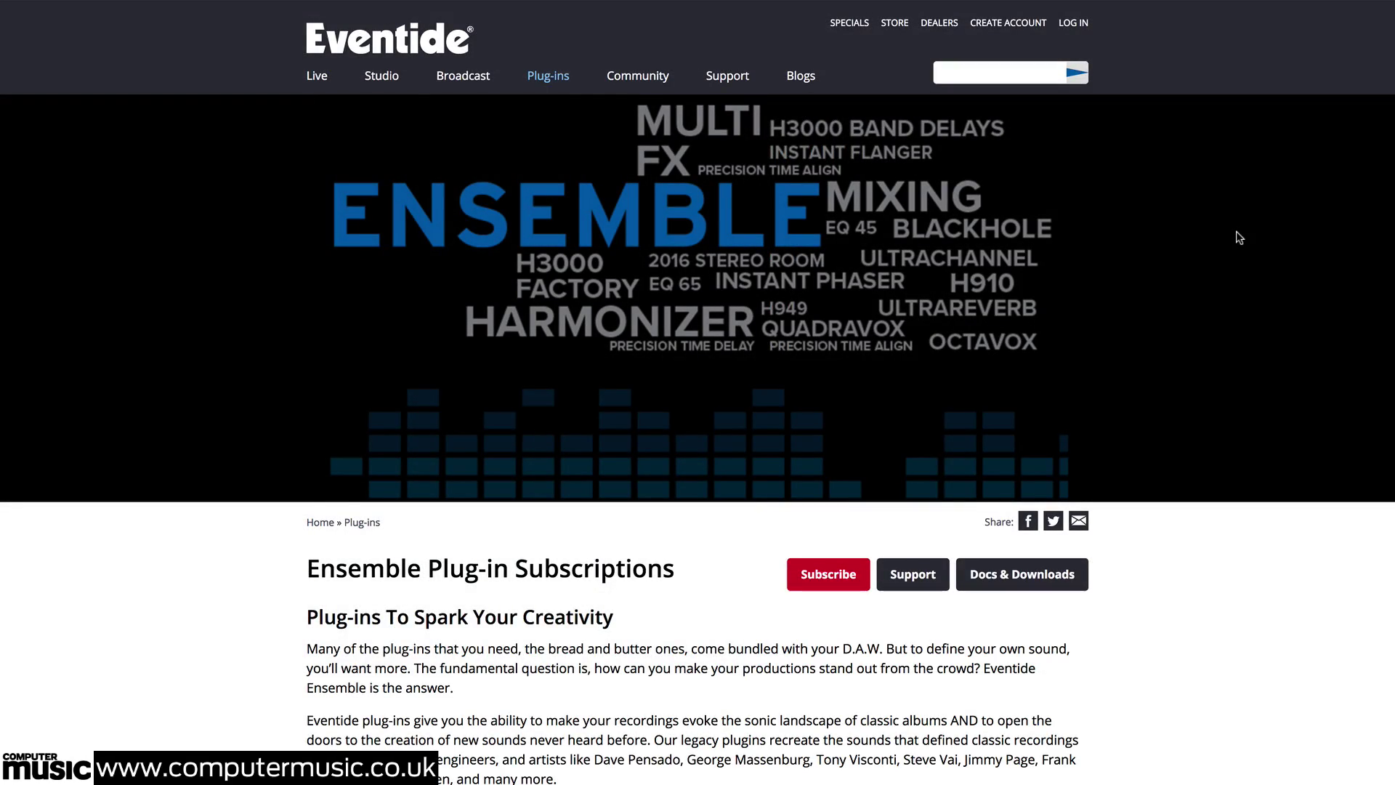
# Look through Eventide's Ensemble Plug-in Subscriptions web page, from the introduction down to the Features section.
pyautogui.scroll(-12, 1240, 237)
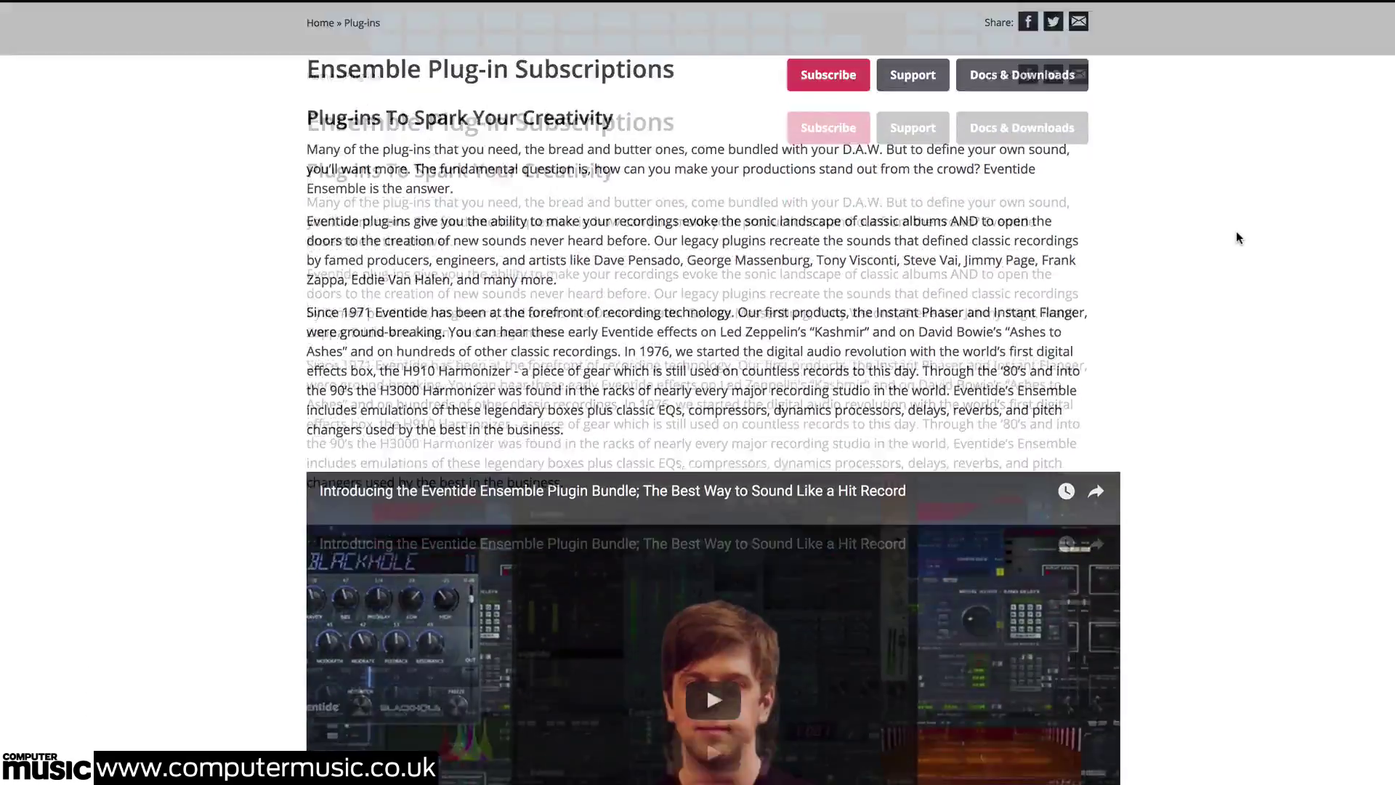
pyautogui.scroll(-10, 1237, 233)
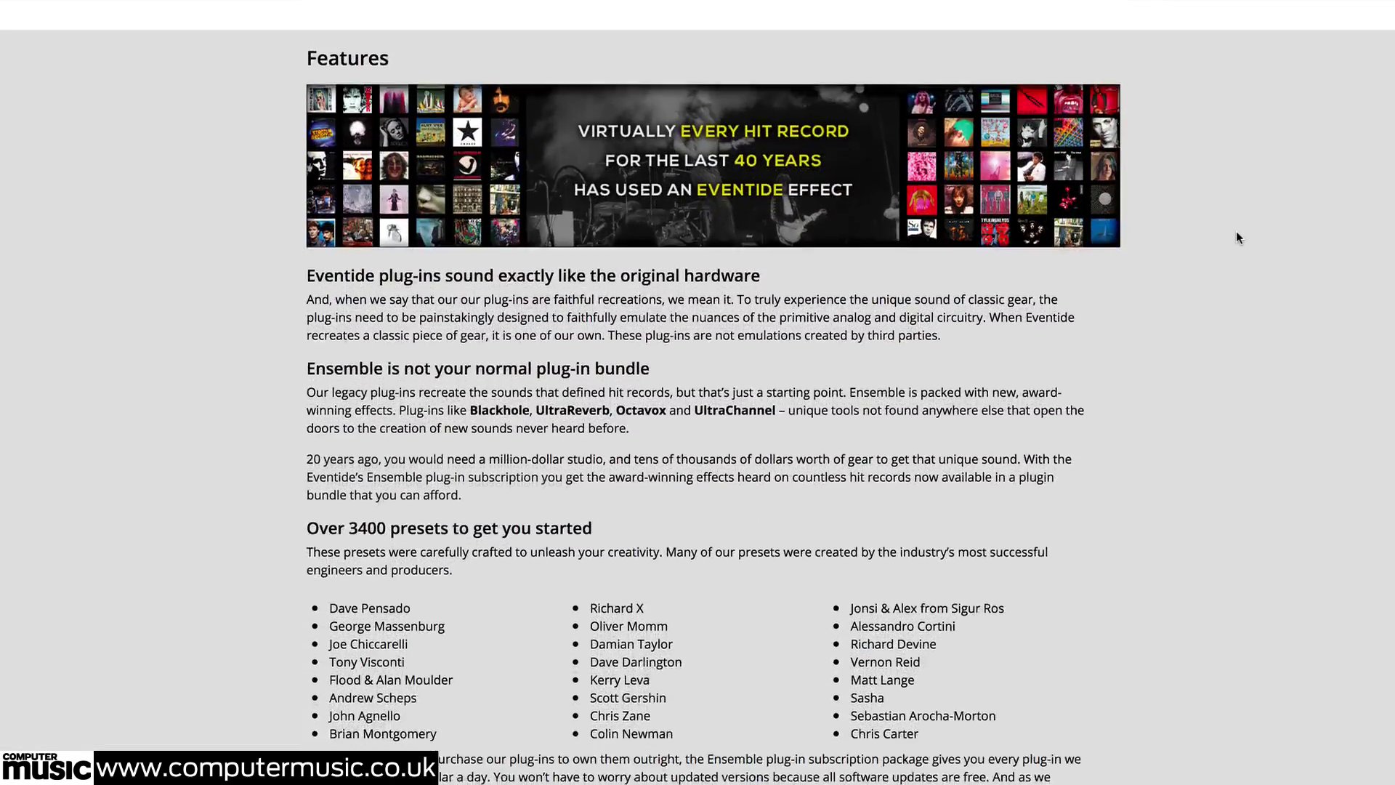